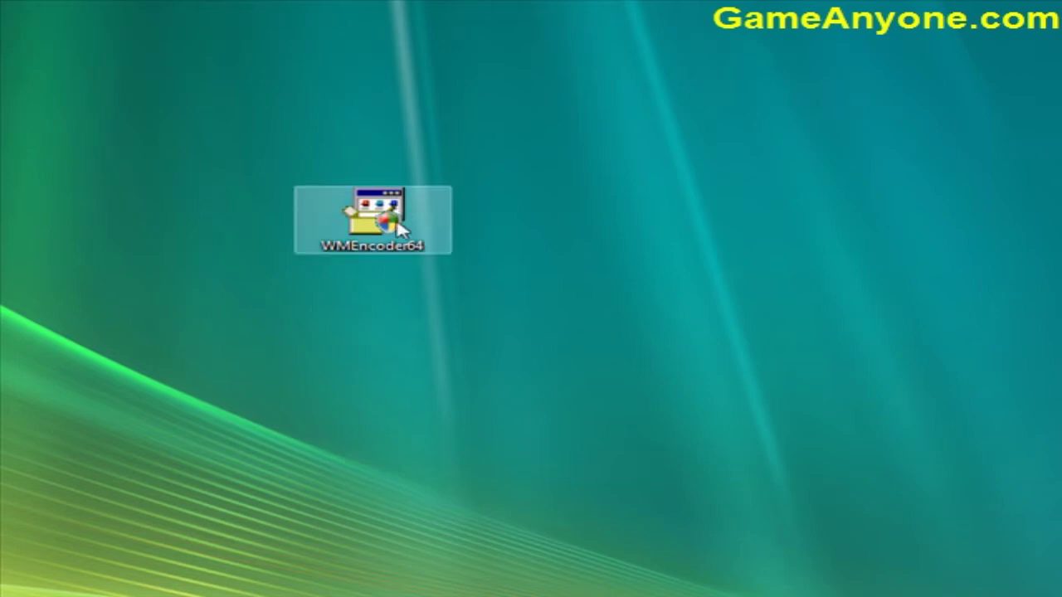
# Step: Launch the WMEncoder64 setup, then cancel the installation and close the wizard
pyautogui.doubleClick(399, 229)
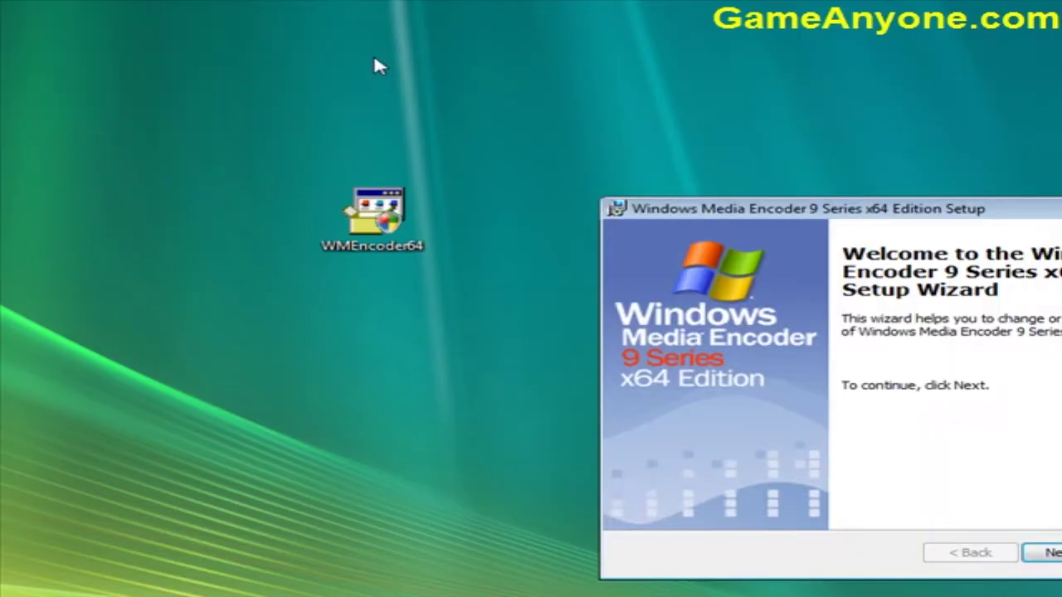
pyautogui.moveTo(882, 214)
pyautogui.mouseDown()
pyautogui.moveTo(412, 185)
pyautogui.moveTo(503, 175)
pyautogui.mouseUp()
pyautogui.click(697, 516)
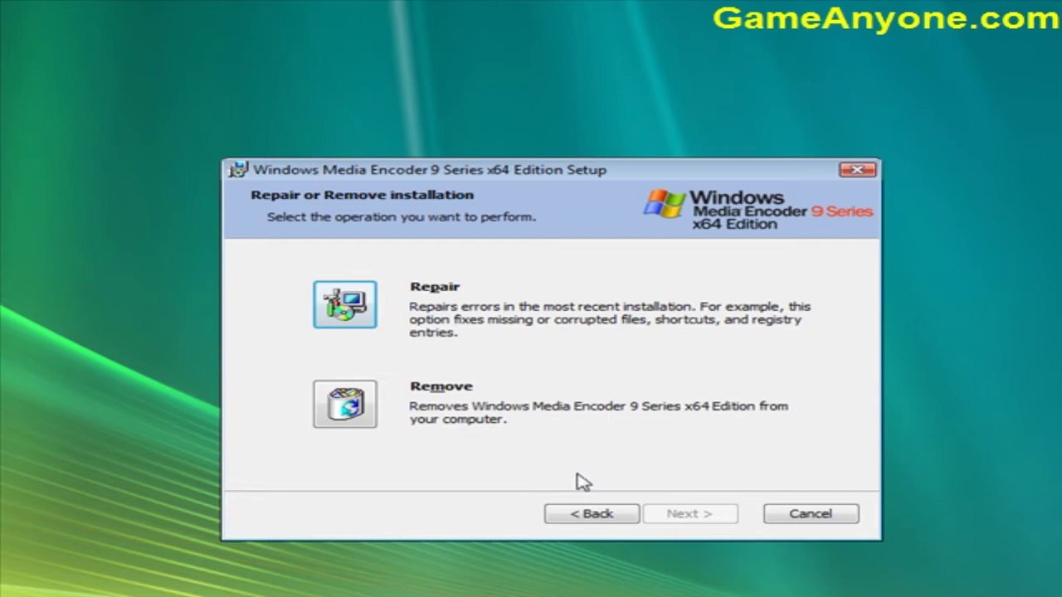
pyautogui.click(781, 513)
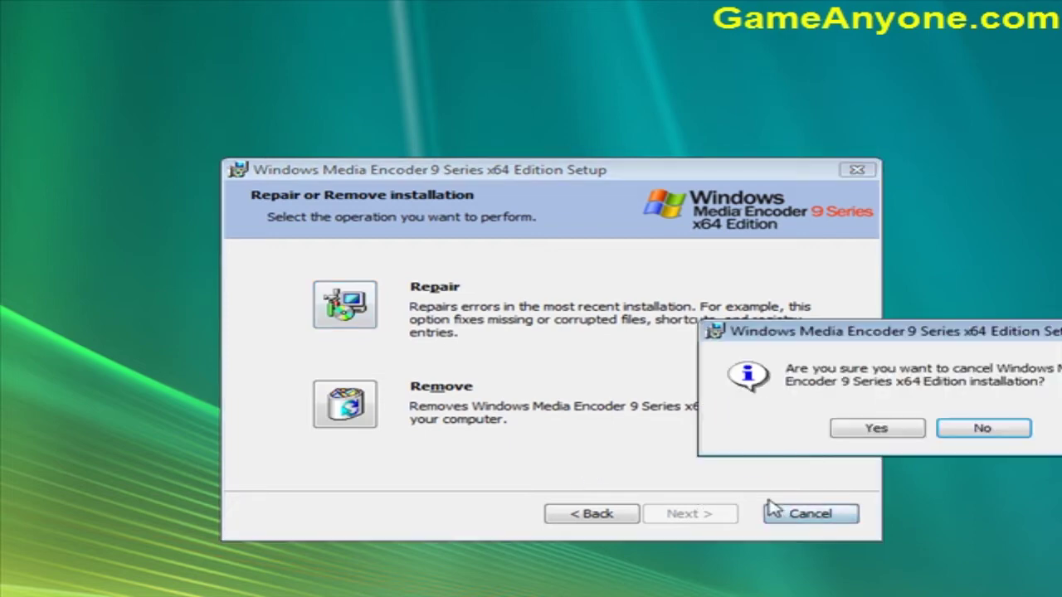
pyautogui.click(849, 429)
pyautogui.click(709, 518)
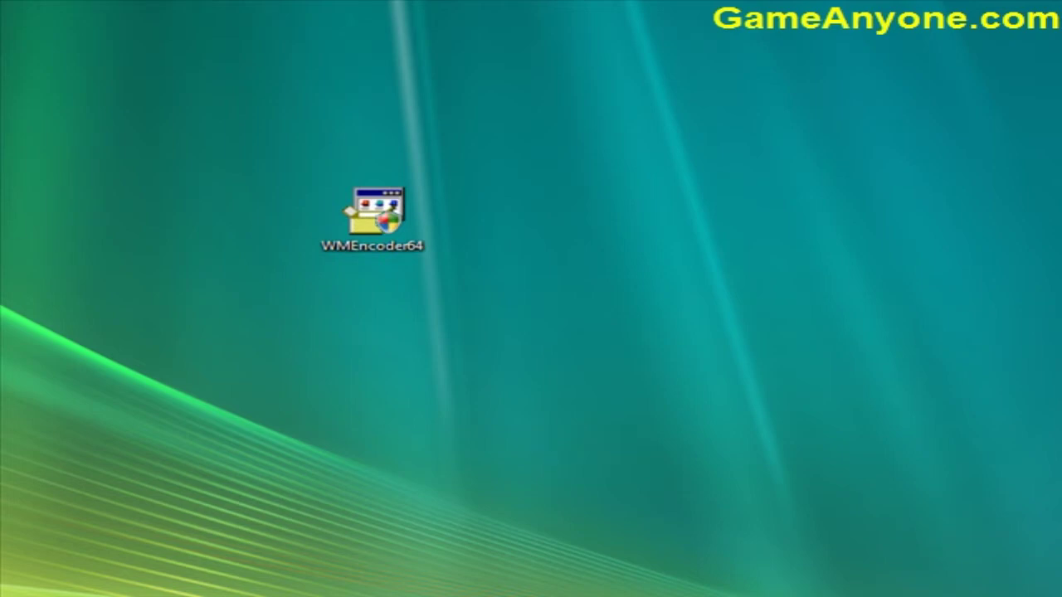
# Step: Browse to Raid Programme (H:) > Camtasia6 > Windows Media Profiles and scroll its .prx list
pyautogui.moveTo(583, 354); pyautogui.dragTo(498, 330)
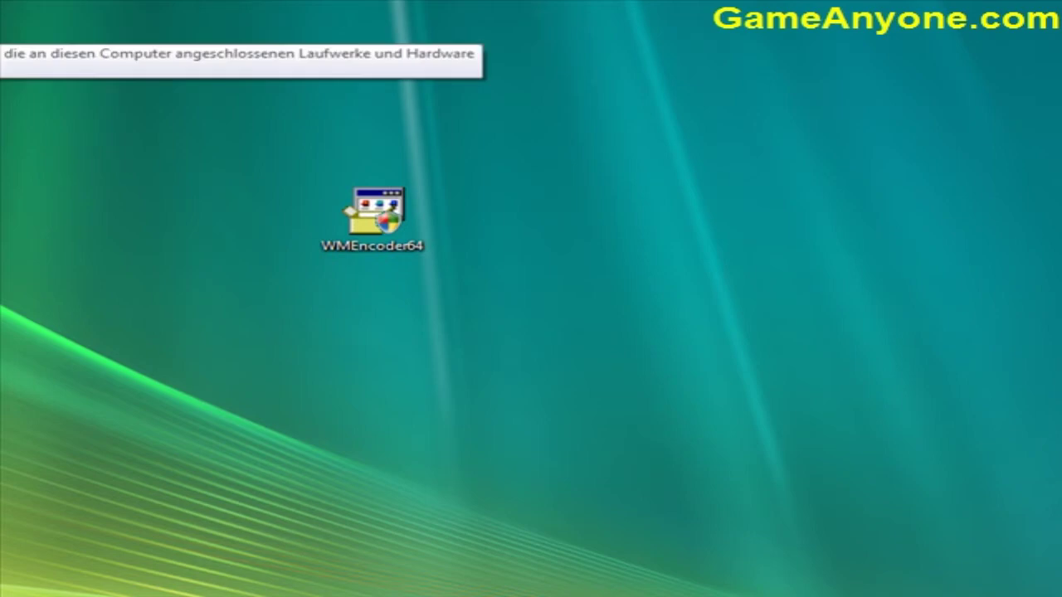
pyautogui.click(9, 38)
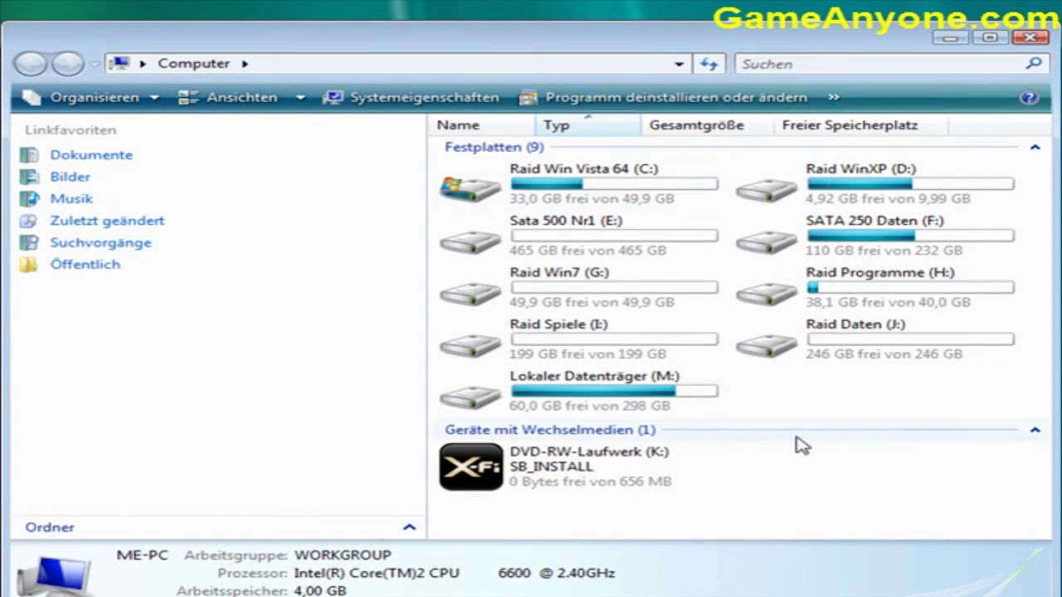
pyautogui.moveTo(834, 284)
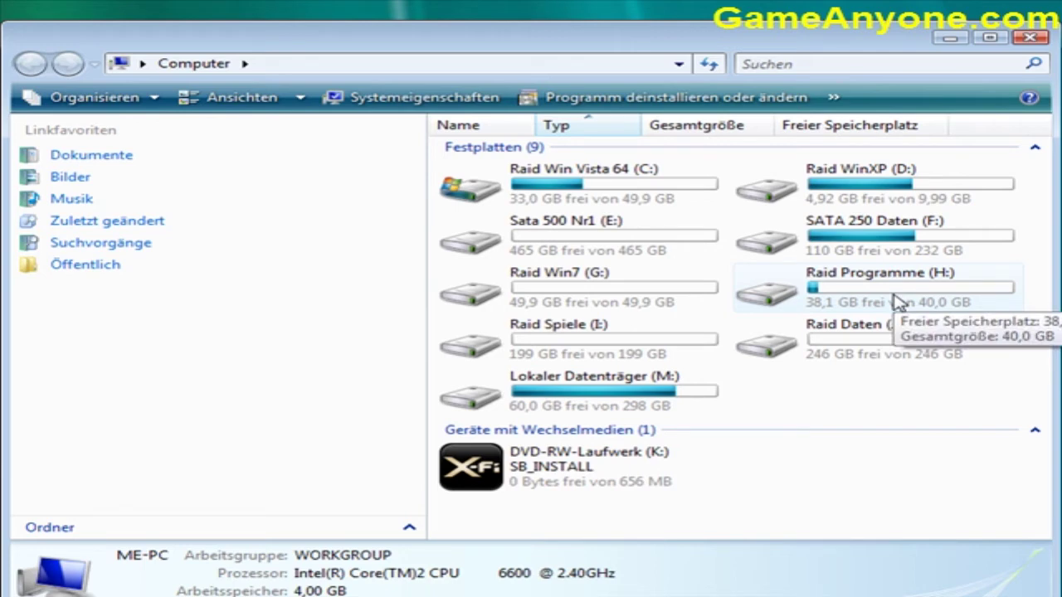
pyautogui.doubleClick(895, 300)
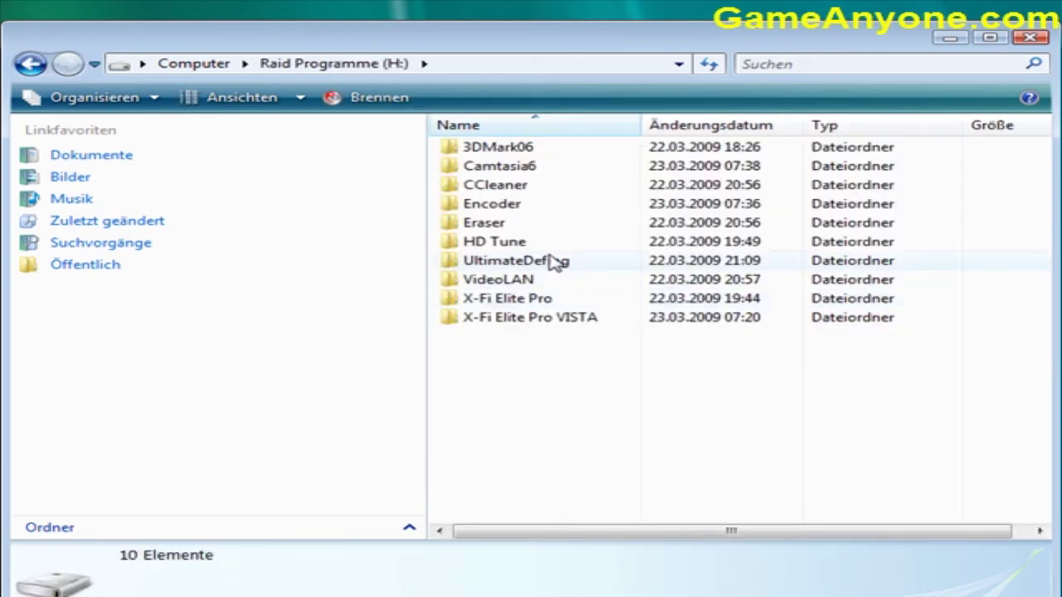
pyautogui.doubleClick(513, 170)
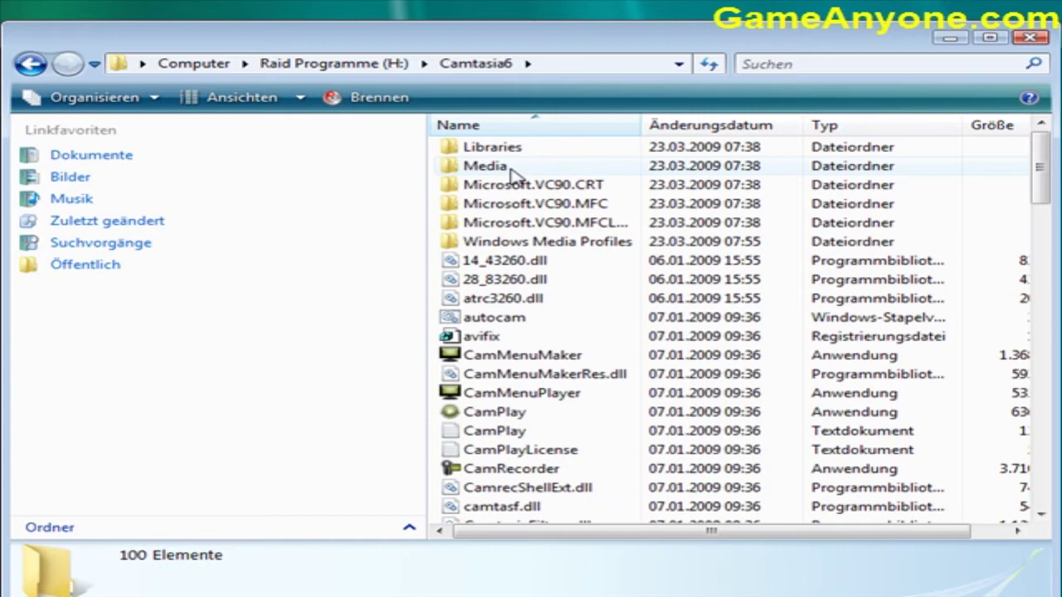
pyautogui.doubleClick(560, 244)
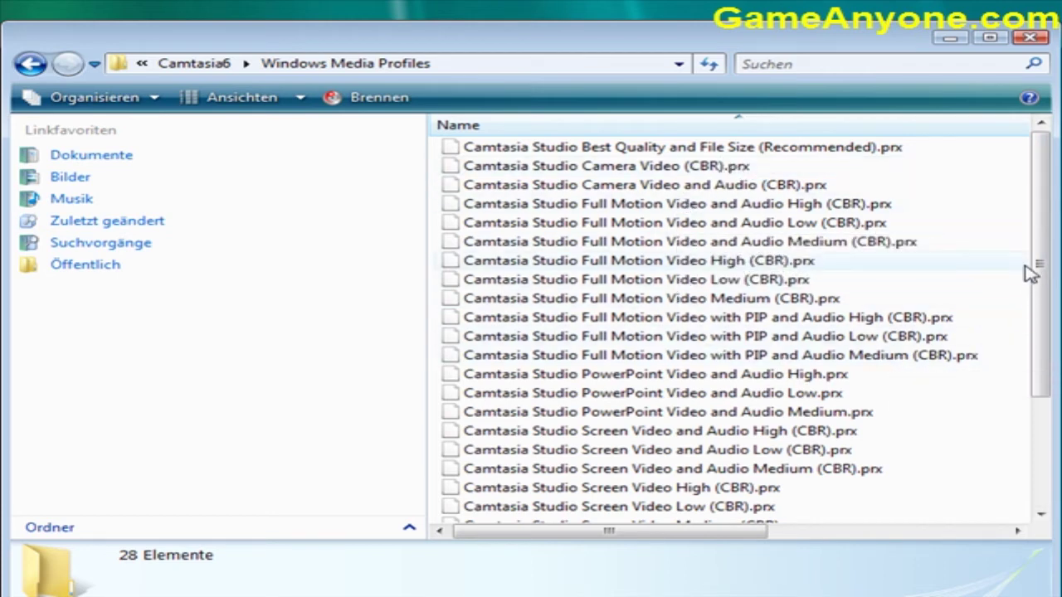
pyautogui.scroll(-1, 1039, 292)
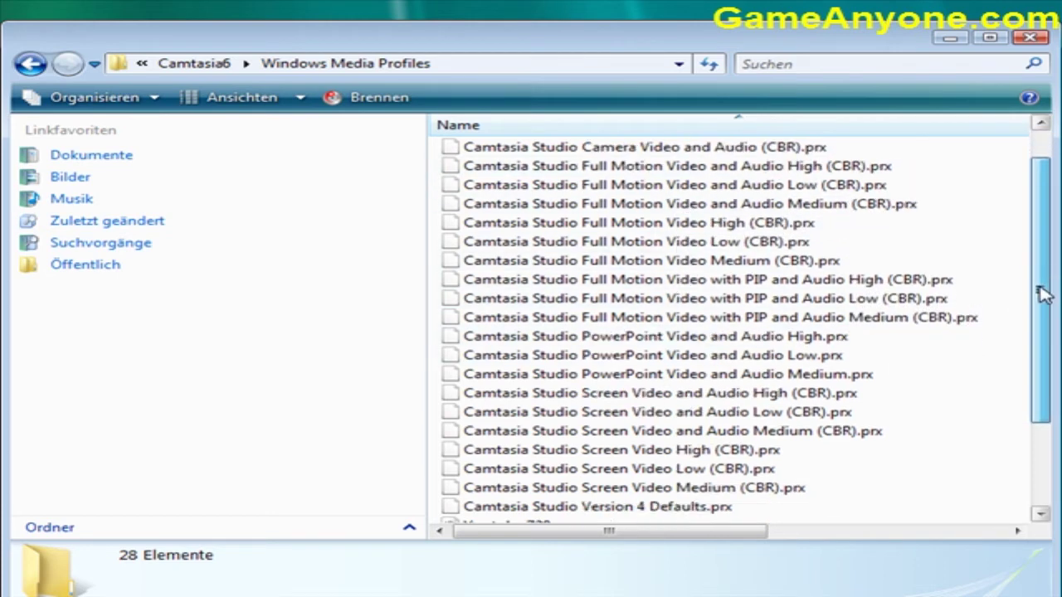
pyautogui.scroll(1, 1041, 303)
pyautogui.scroll(-1, 1042, 302)
pyautogui.scroll(-1, 1040, 320)
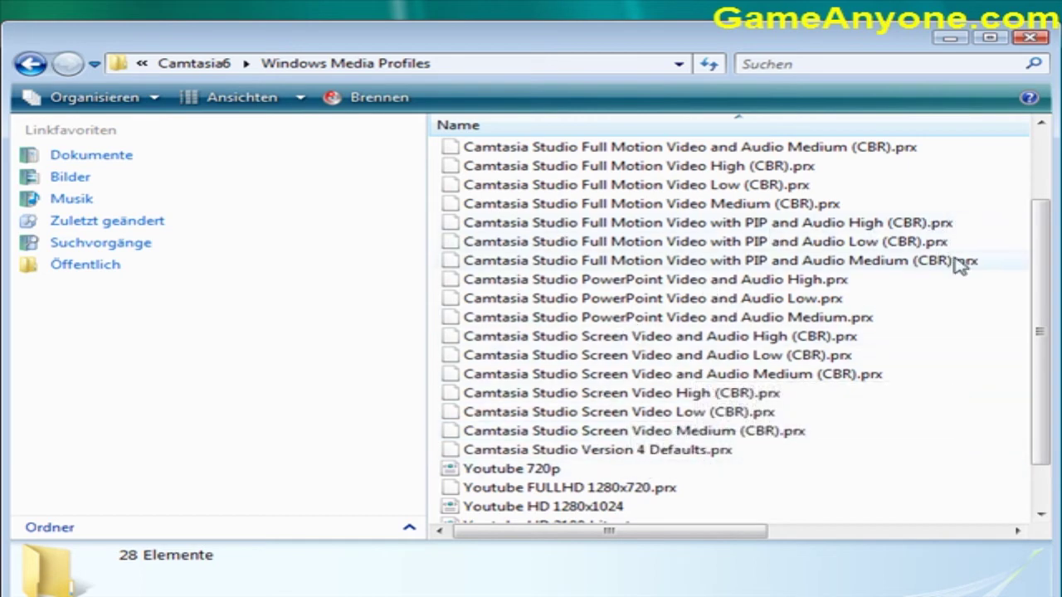
pyautogui.moveTo(1043, 284); pyautogui.dragTo(1026, 195)
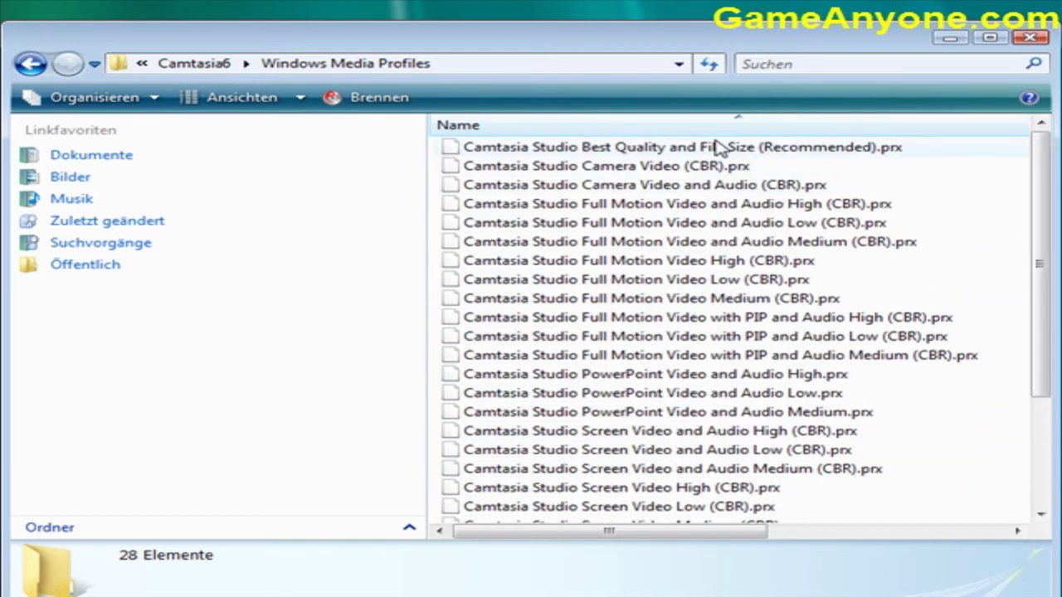
# Step: Open the Best Quality profile, toggle audio and video off, and delete its description
pyautogui.doubleClick(643, 151)
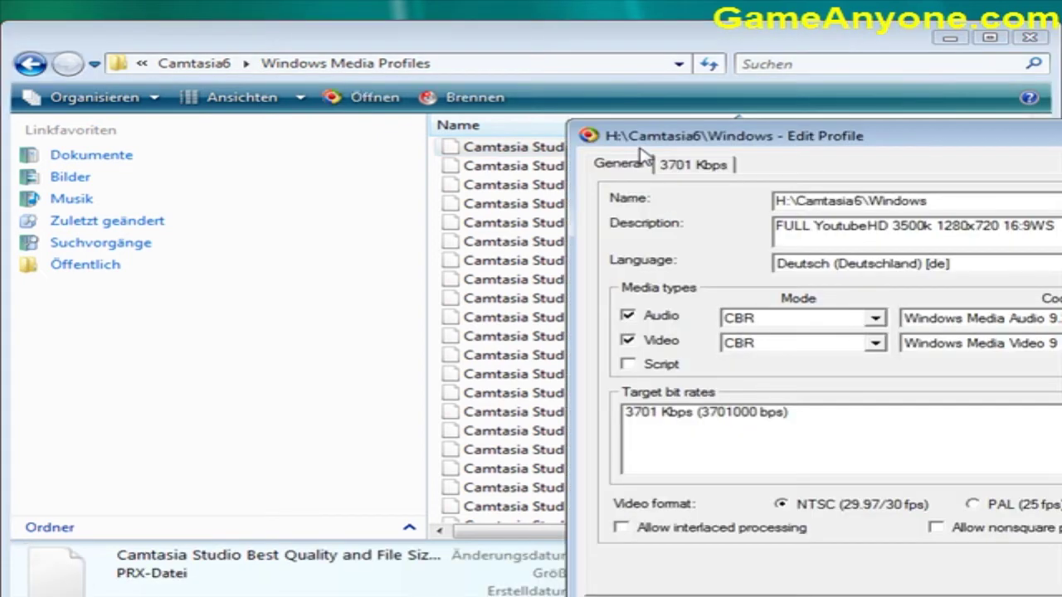
pyautogui.moveTo(784, 139)
pyautogui.mouseDown()
pyautogui.moveTo(484, 120)
pyautogui.moveTo(414, 83)
pyautogui.mouseUp()
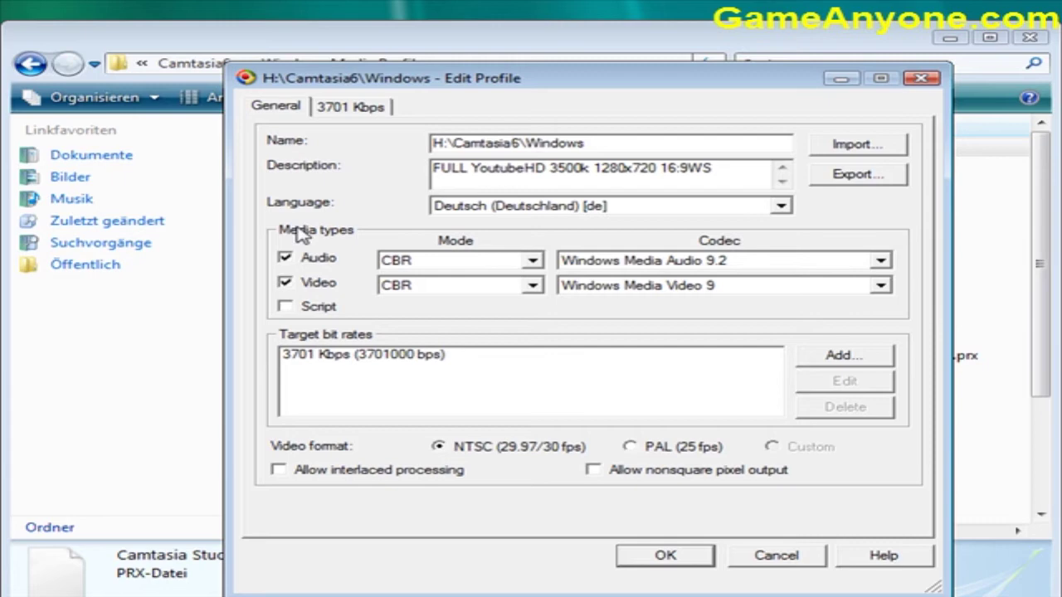
pyautogui.click(286, 258)
pyautogui.click(285, 283)
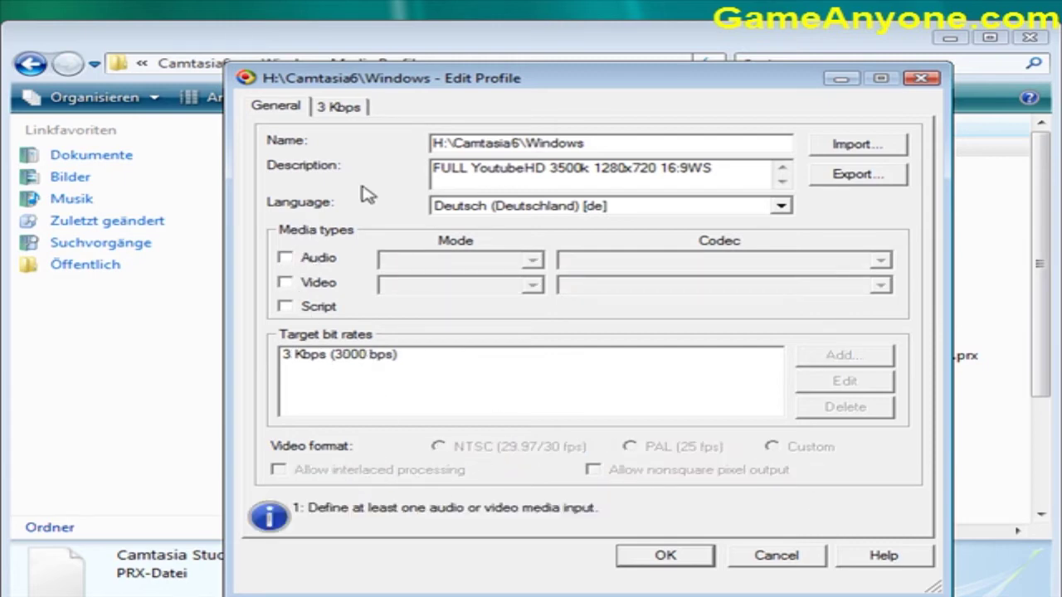
pyautogui.moveTo(432, 169); pyautogui.dragTo(795, 172)
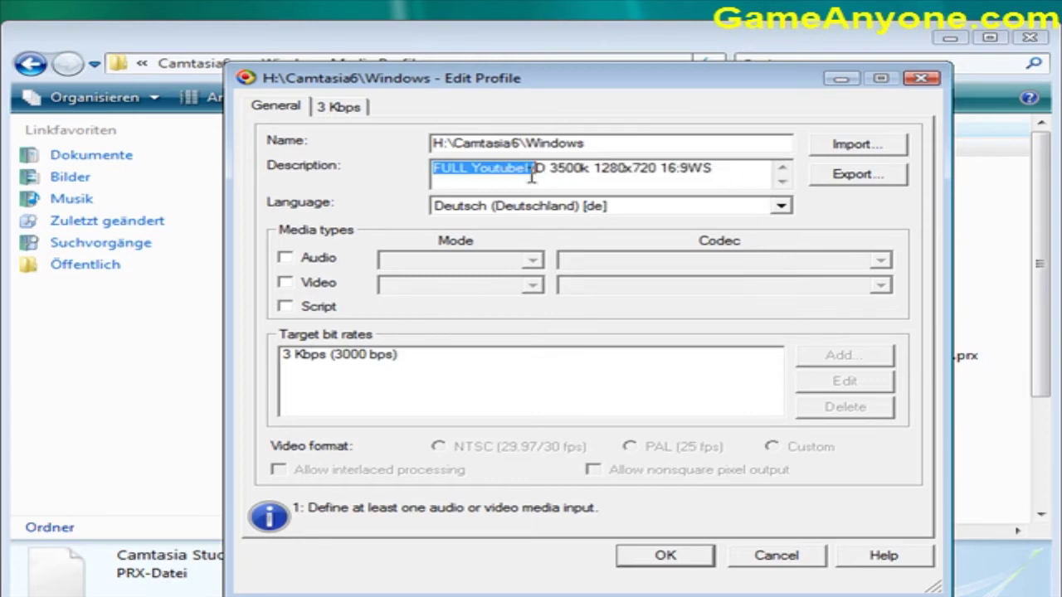
pyautogui.press('Delete')
# Step: Keep German as the language, re-enable audio and video, and select the 3701 Kbps bit rate
pyautogui.doubleClick(686, 143)
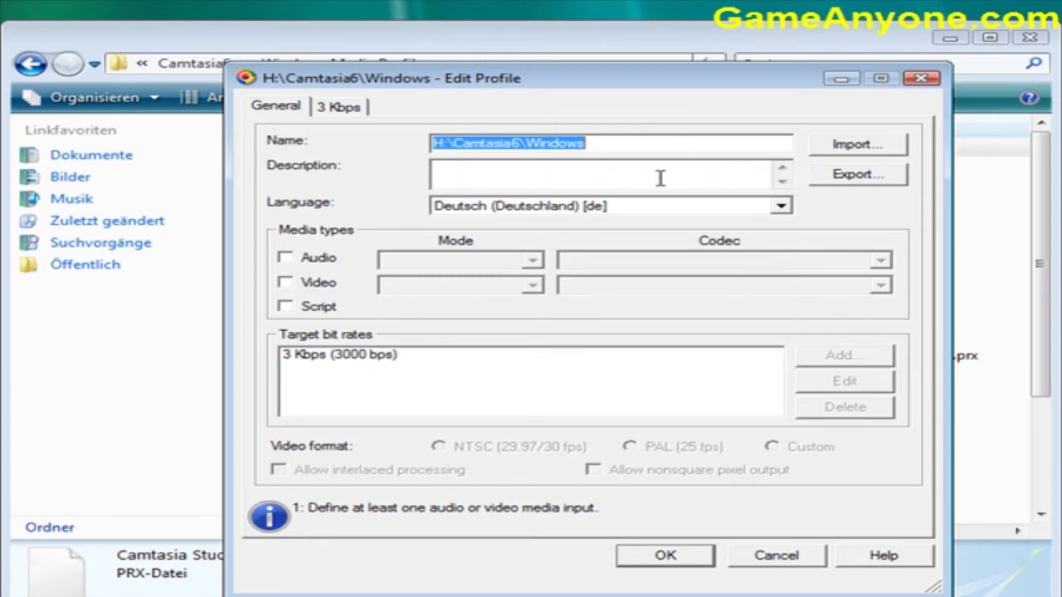
pyautogui.click(655, 205)
pyautogui.click(651, 215)
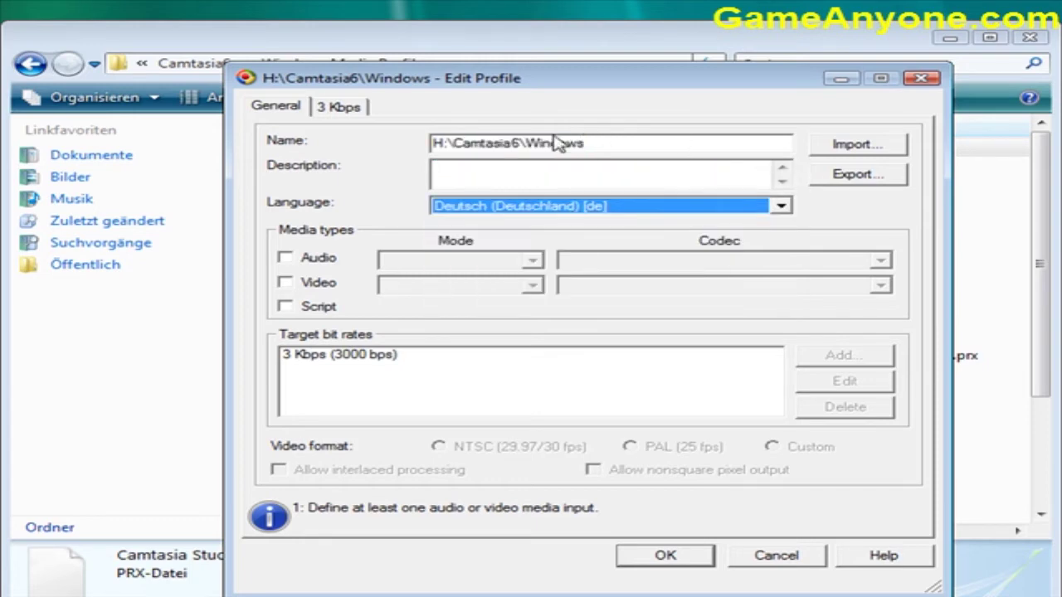
pyautogui.click(346, 108)
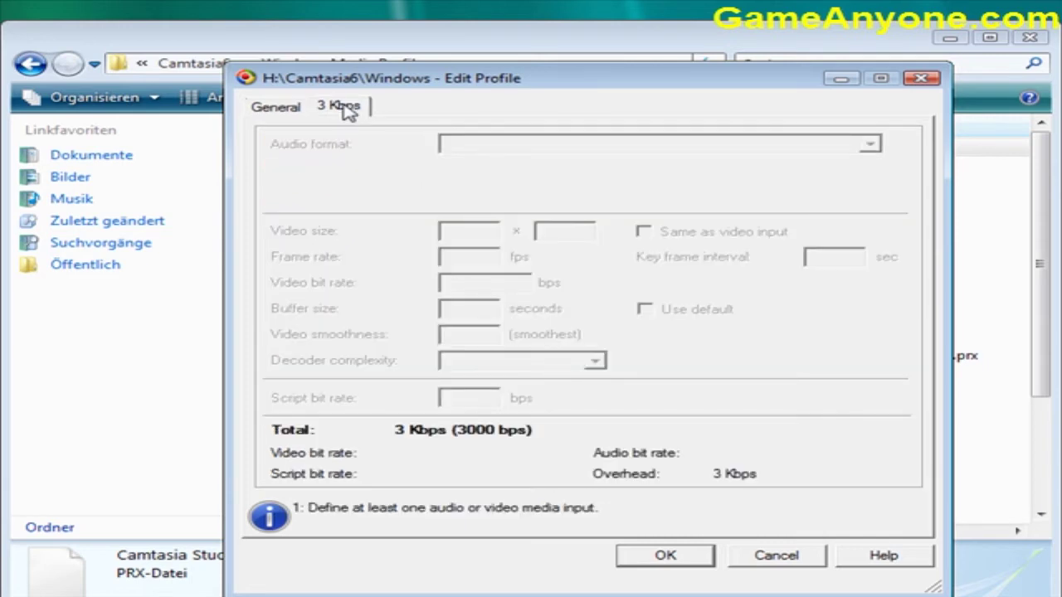
pyautogui.click(284, 107)
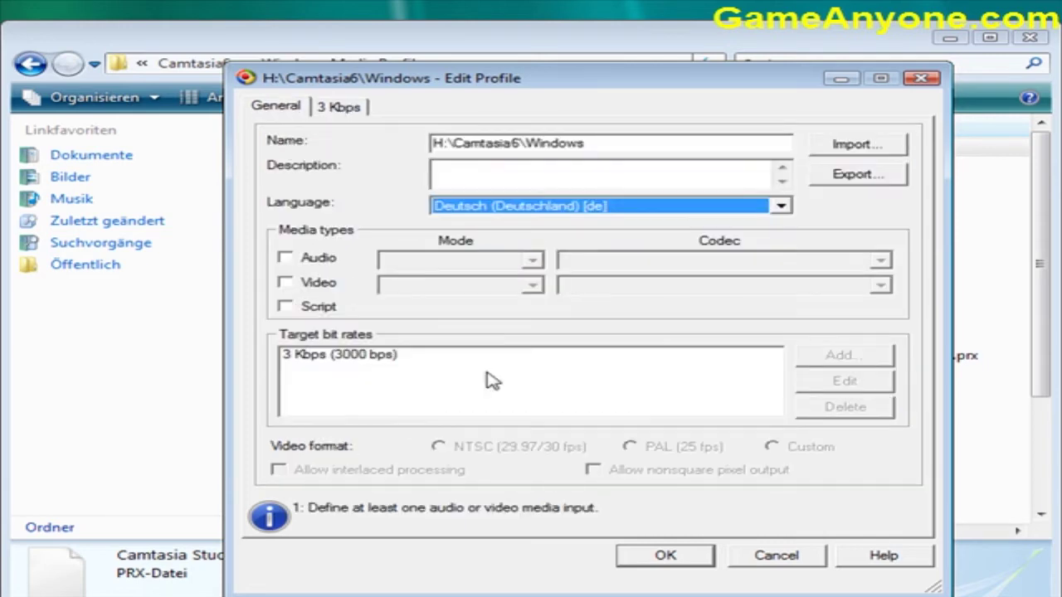
pyautogui.click(311, 260)
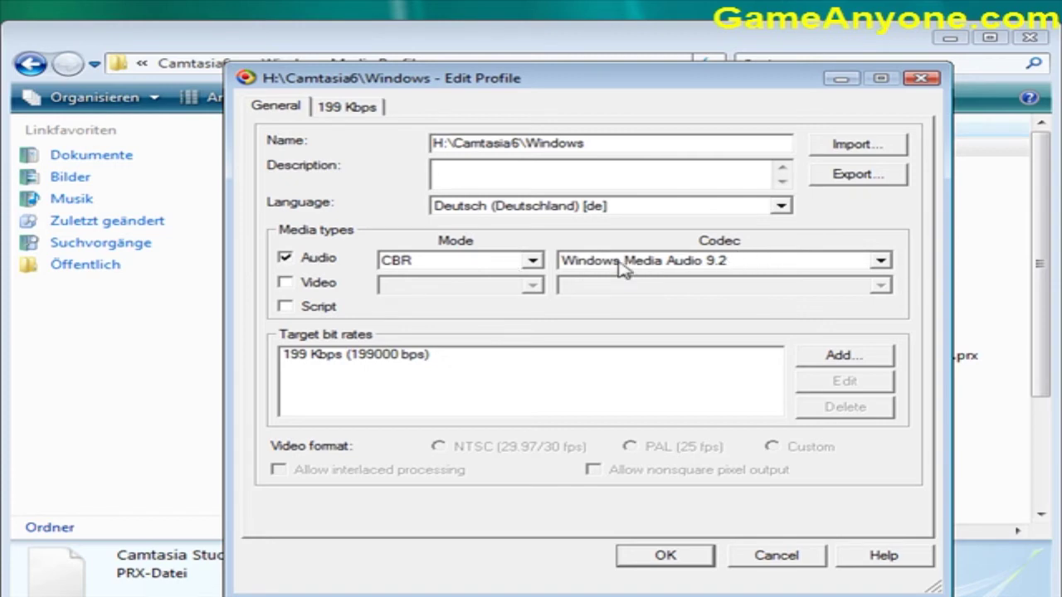
pyautogui.click(338, 285)
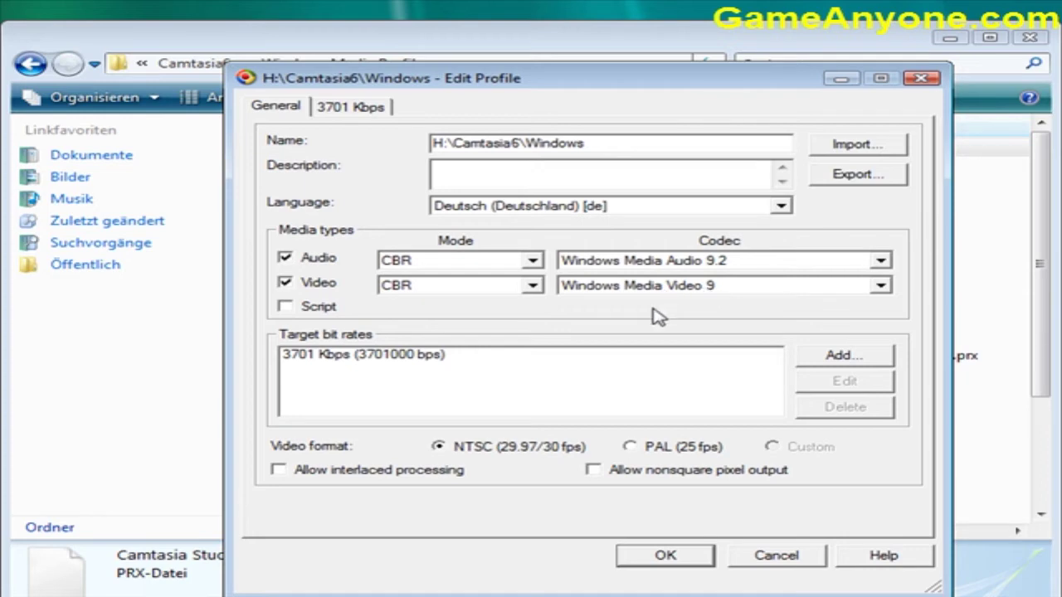
pyautogui.click(330, 365)
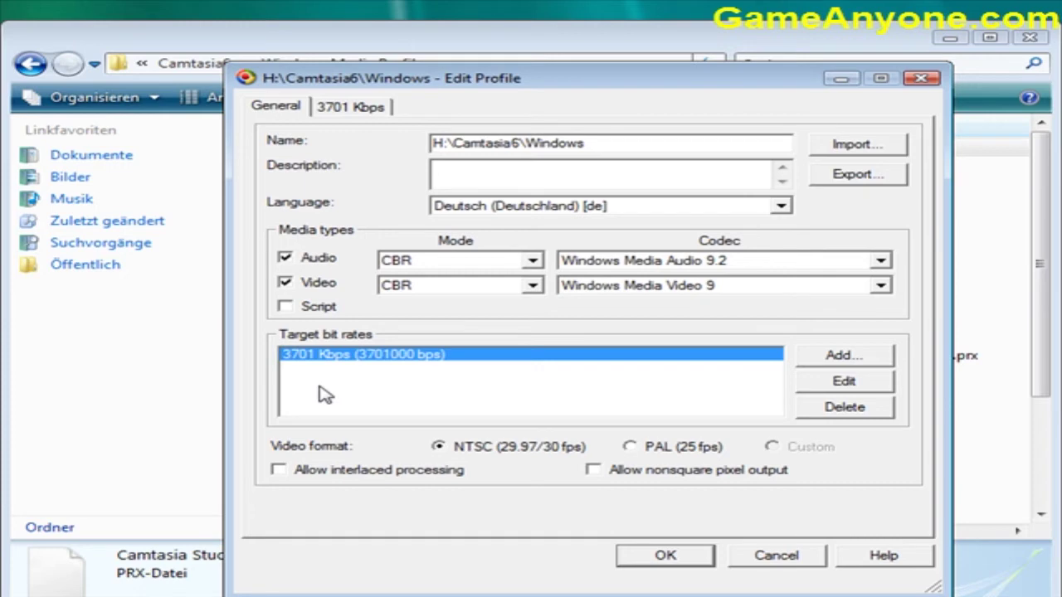
# Step: Replace the 3701 Kbps target bit rate with a new 3500k bit rate
pyautogui.click(836, 411)
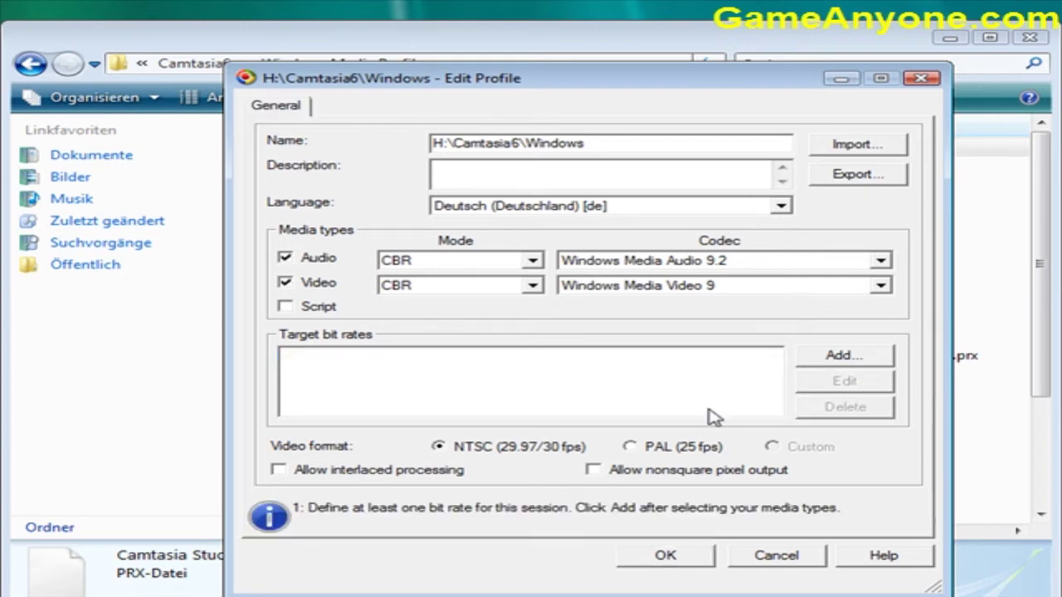
pyautogui.click(838, 355)
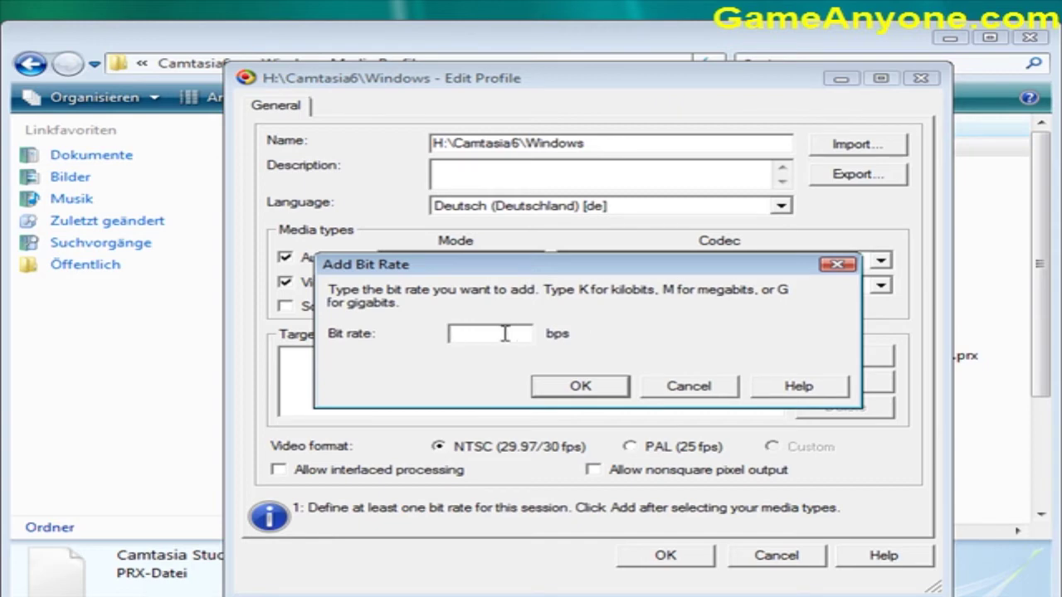
pyautogui.write('35')
pyautogui.write('00k')
pyautogui.click(583, 388)
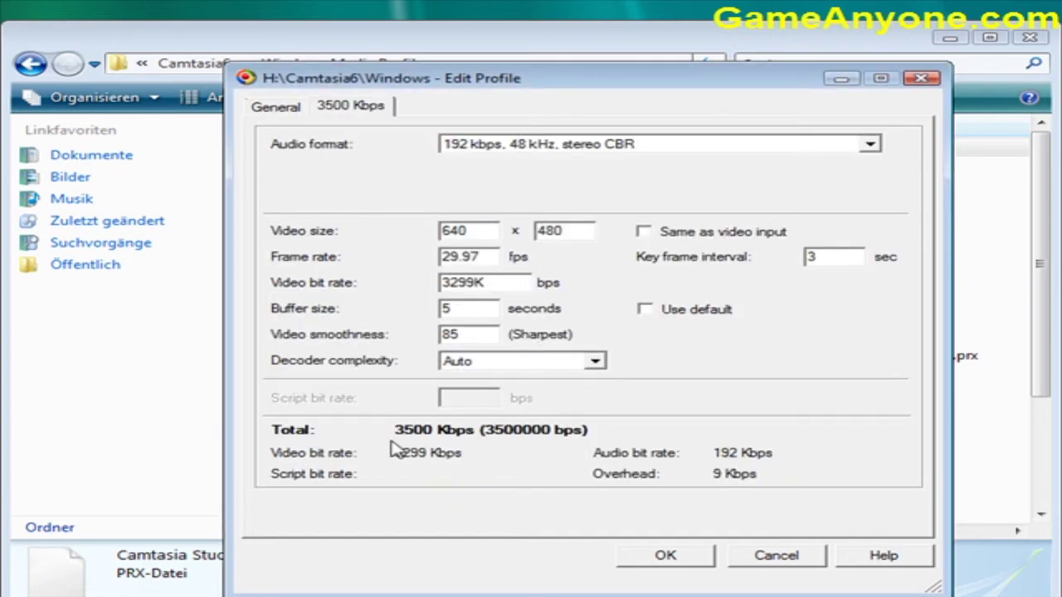
# Step: Set the video size to 1280x720, key frame interval 1 and video bit rate 3500K
pyautogui.doubleClick(476, 232)
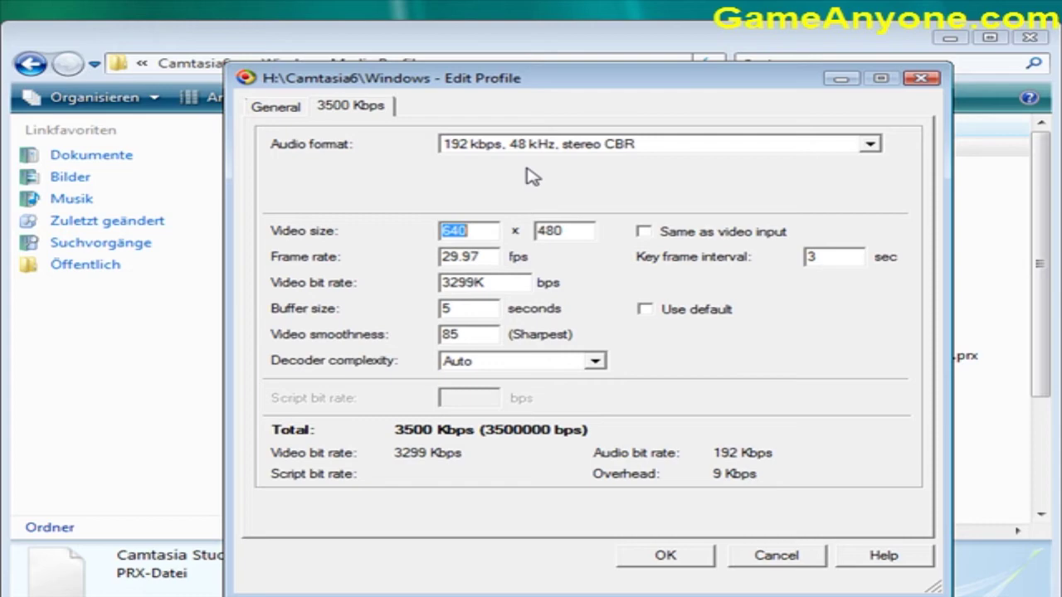
pyautogui.write('1280')
pyautogui.press('Tab')
pyautogui.write('7')
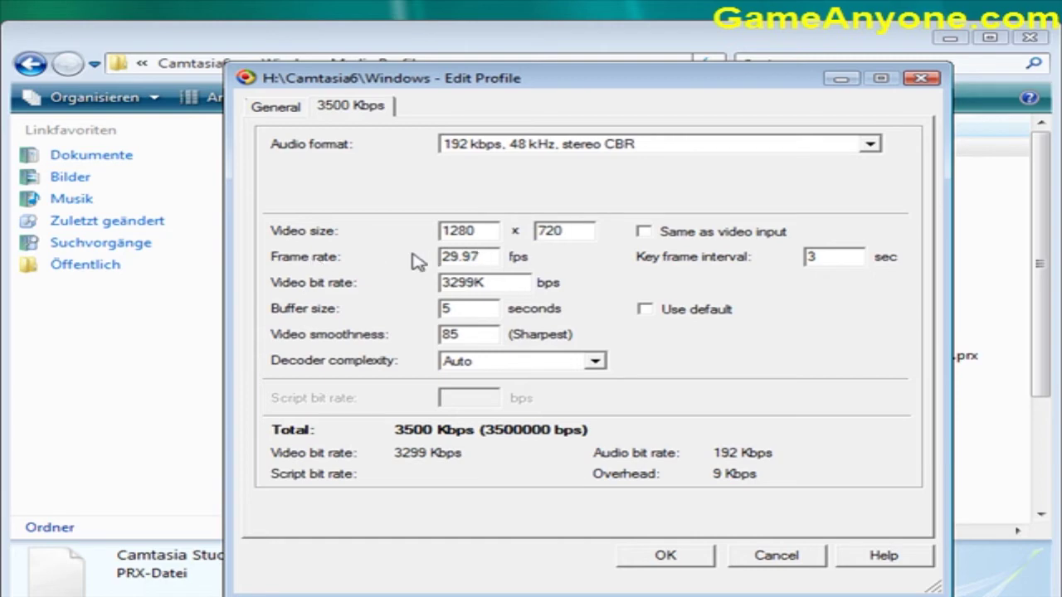
pyautogui.doubleClick(493, 256)
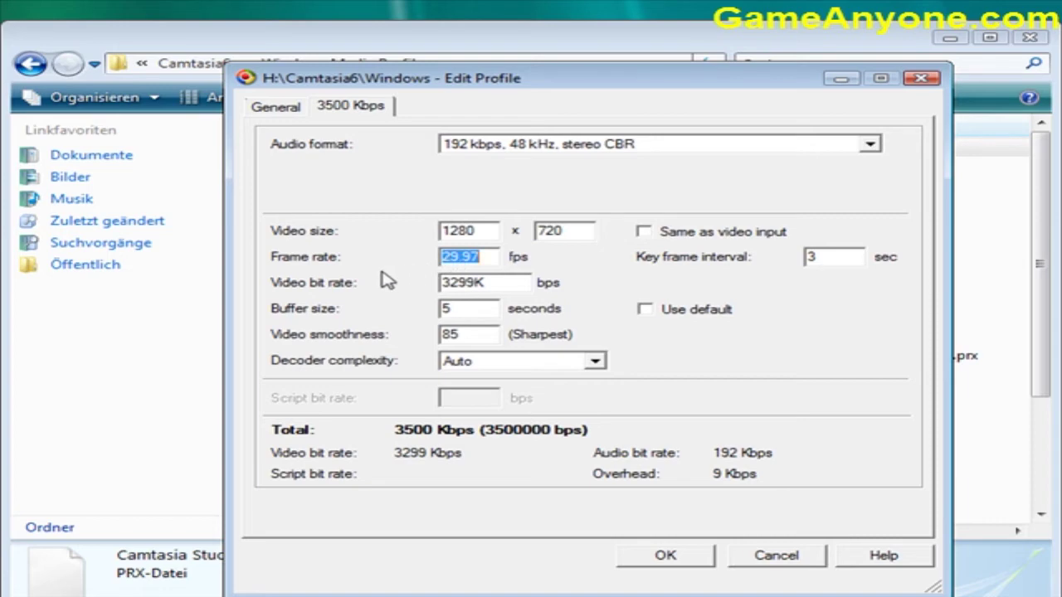
pyautogui.doubleClick(840, 258)
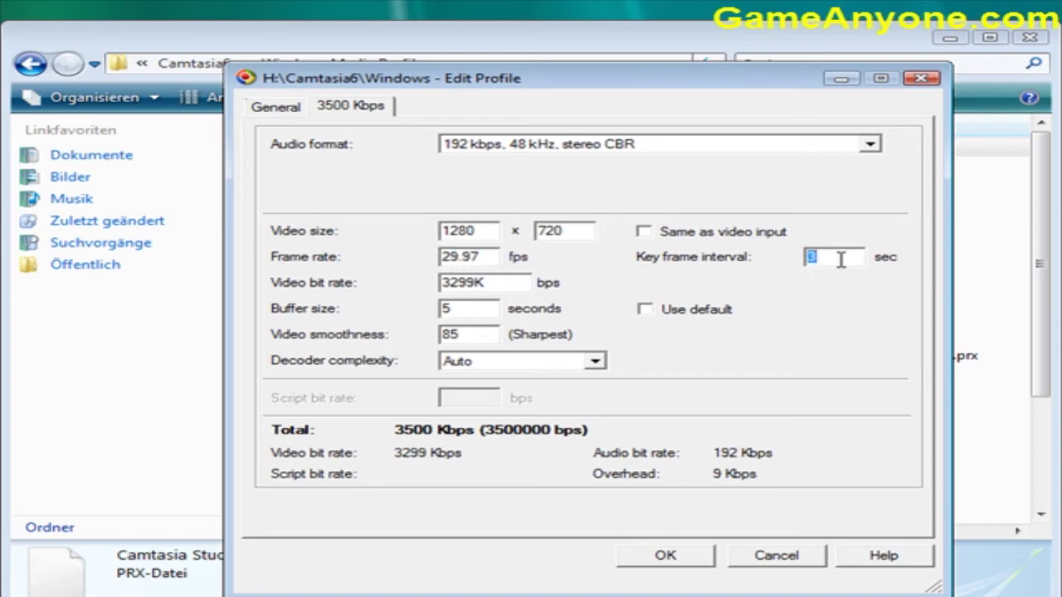
pyautogui.write('1')
pyautogui.doubleClick(471, 282)
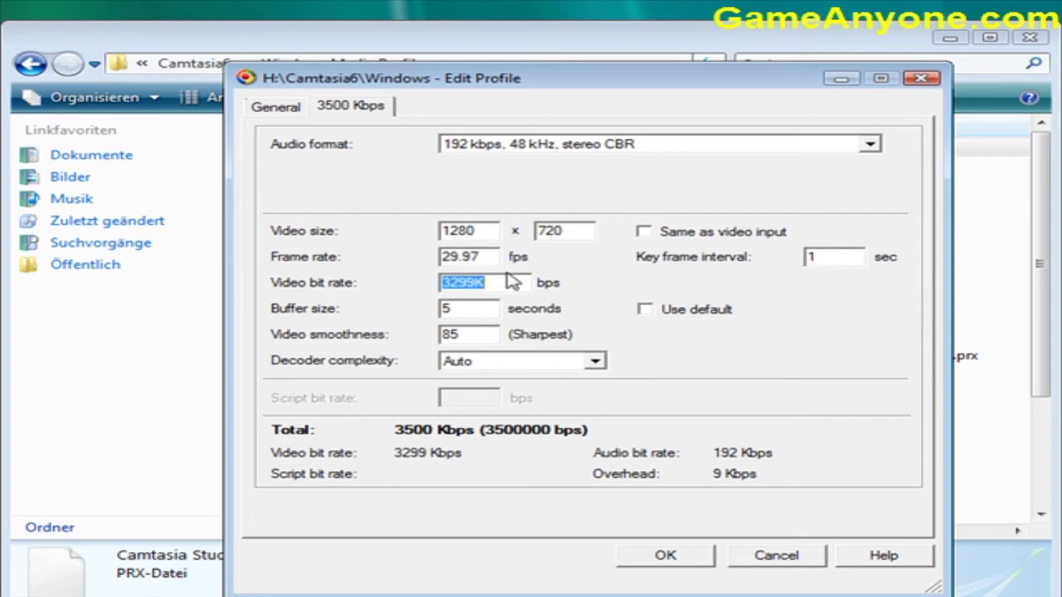
pyautogui.write('3500k')
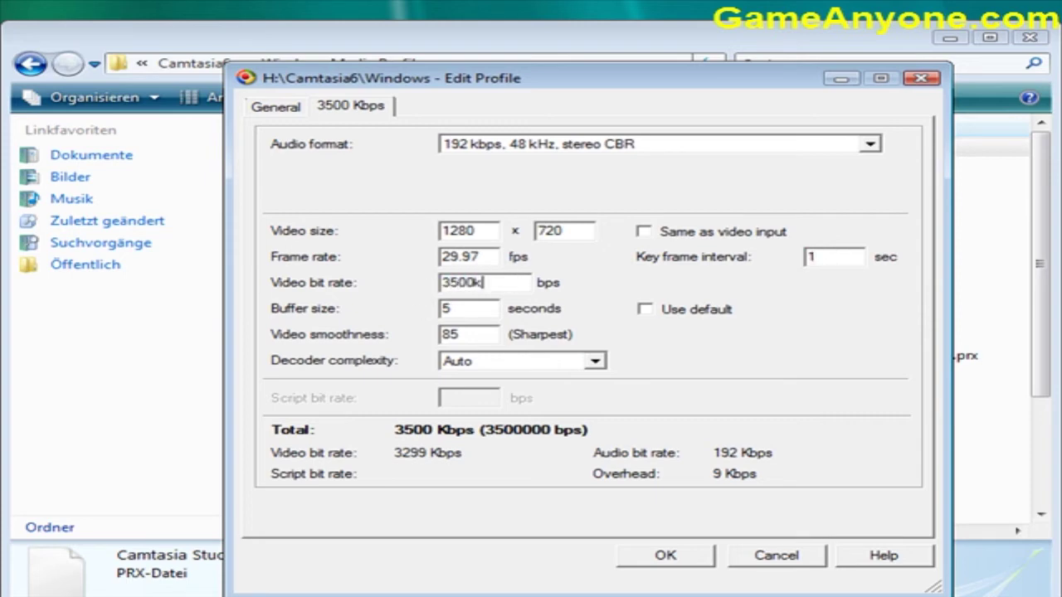
pyautogui.press('Tab')
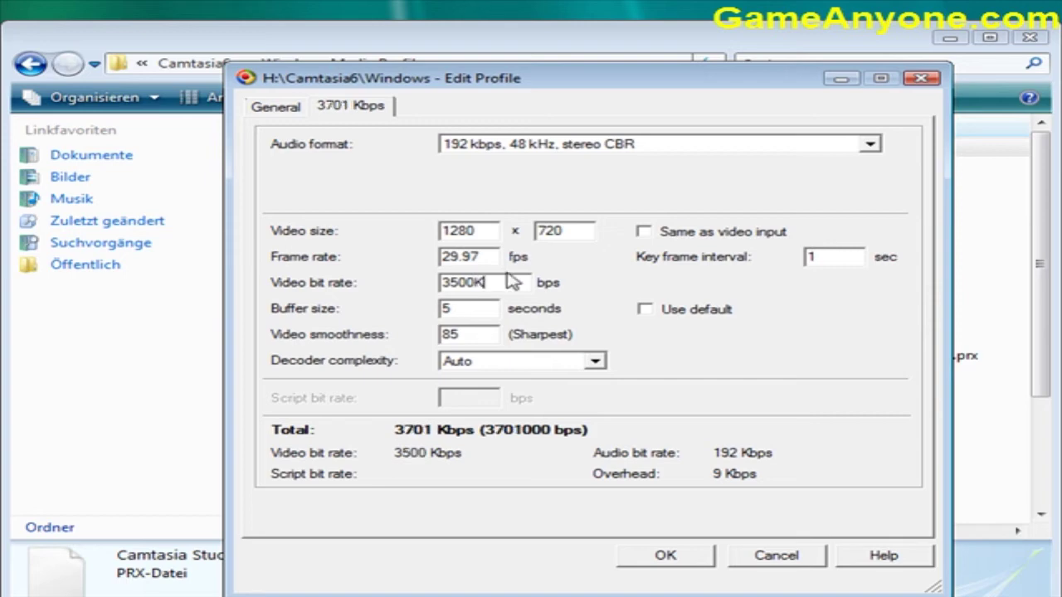
# Step: Set buffer size 1, smoothness 95, and keep decoder complexity at Auto
pyautogui.doubleClick(465, 308)
pyautogui.write('1')
pyautogui.doubleClick(466, 335)
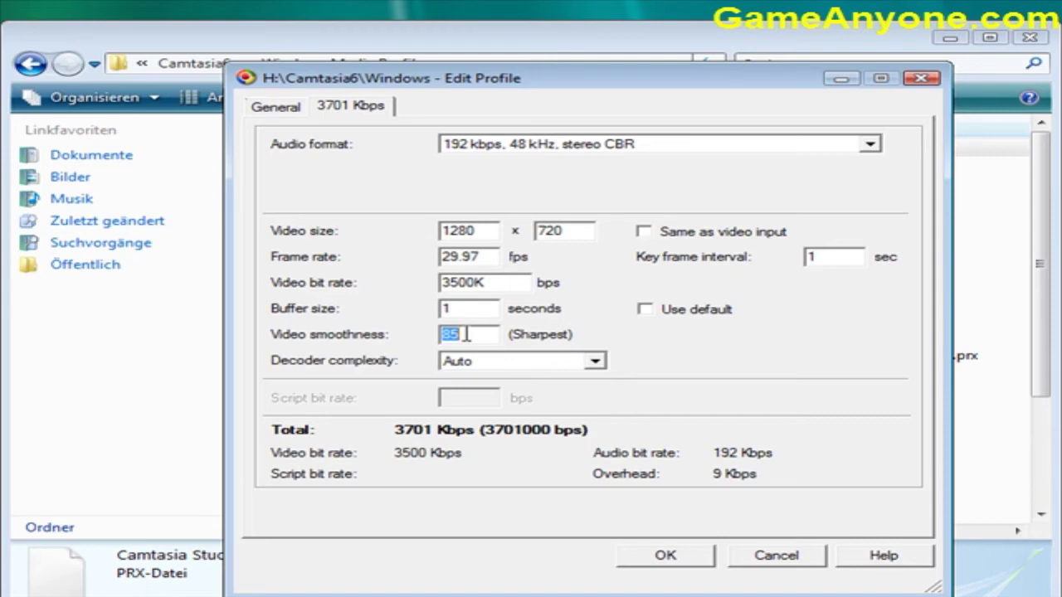
pyautogui.write('9')
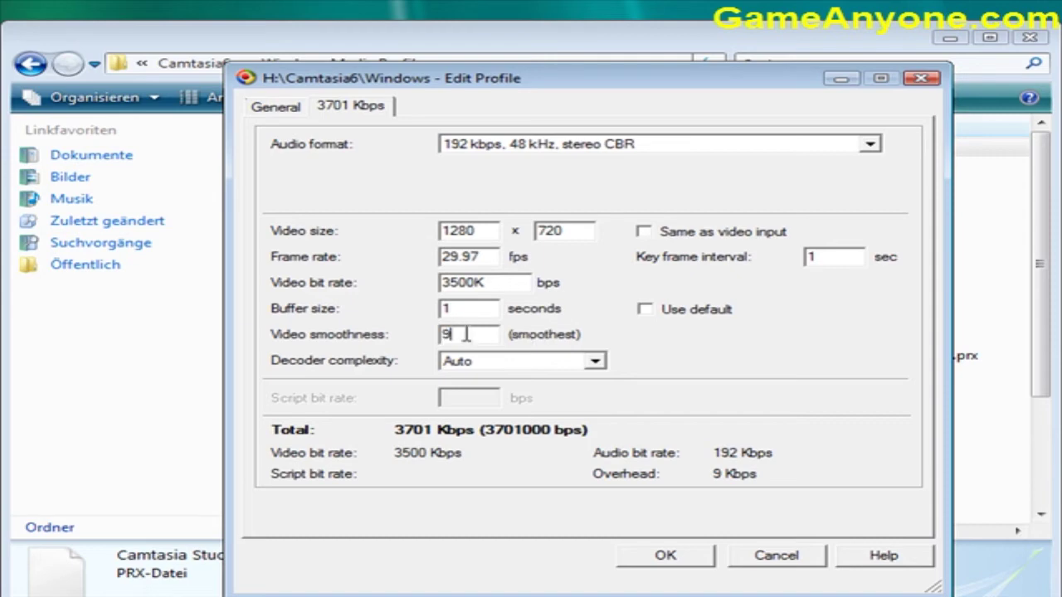
pyautogui.write('5')
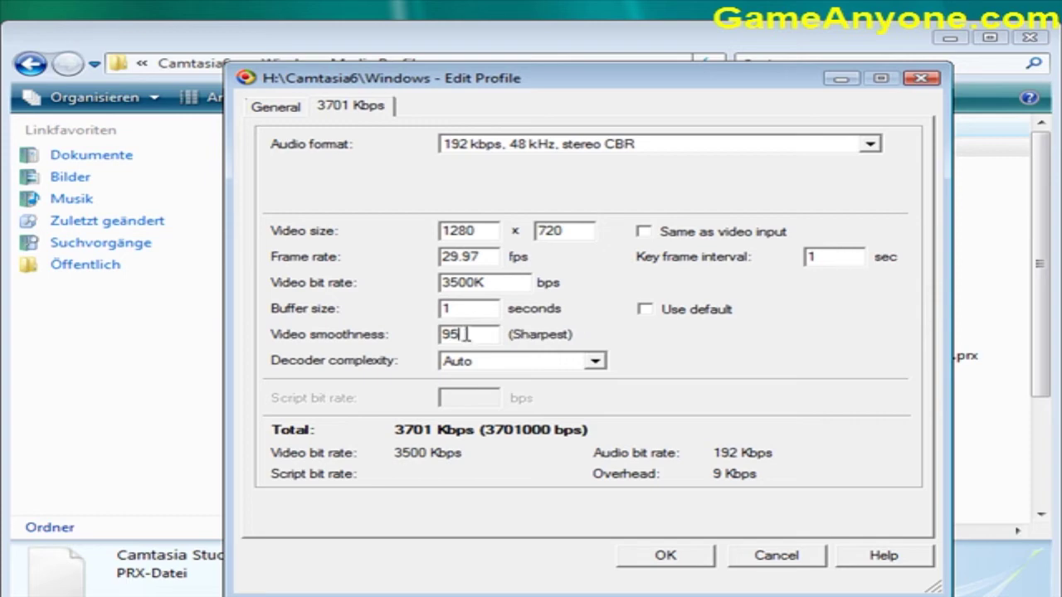
pyautogui.click(595, 361)
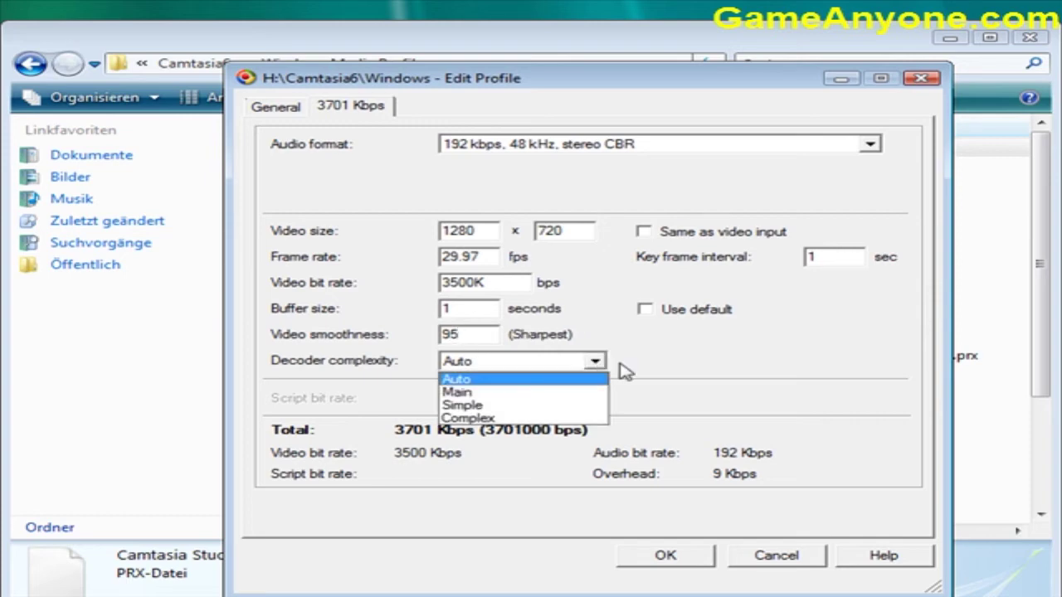
pyautogui.click(623, 369)
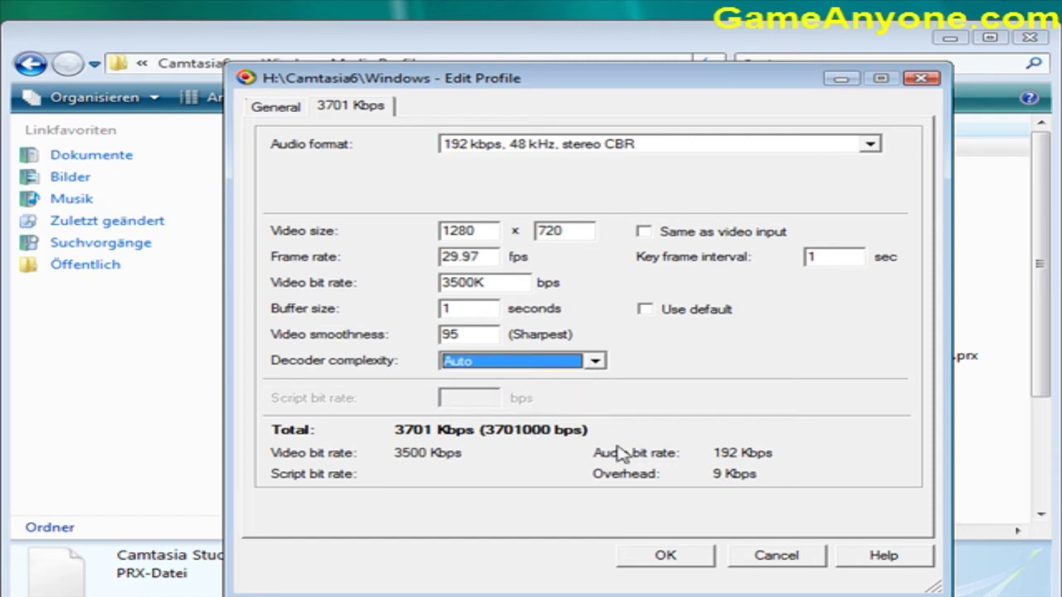
pyautogui.click(282, 114)
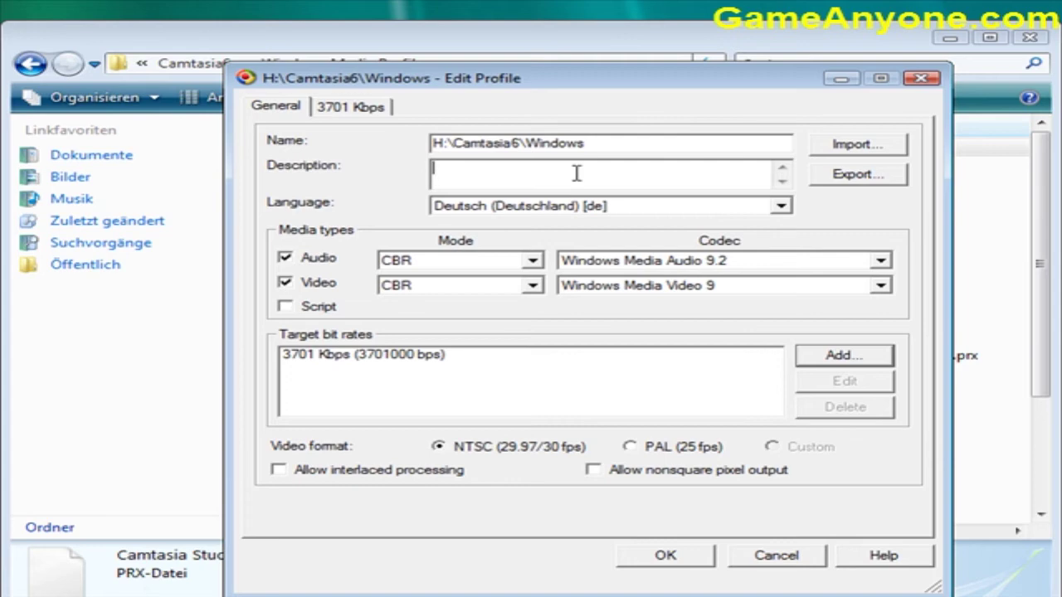
# Step: Name the profile 'Youtube HD' with description '1280x720 192, 44mhz 3500K' and begin exporting
pyautogui.doubleClick(634, 143)
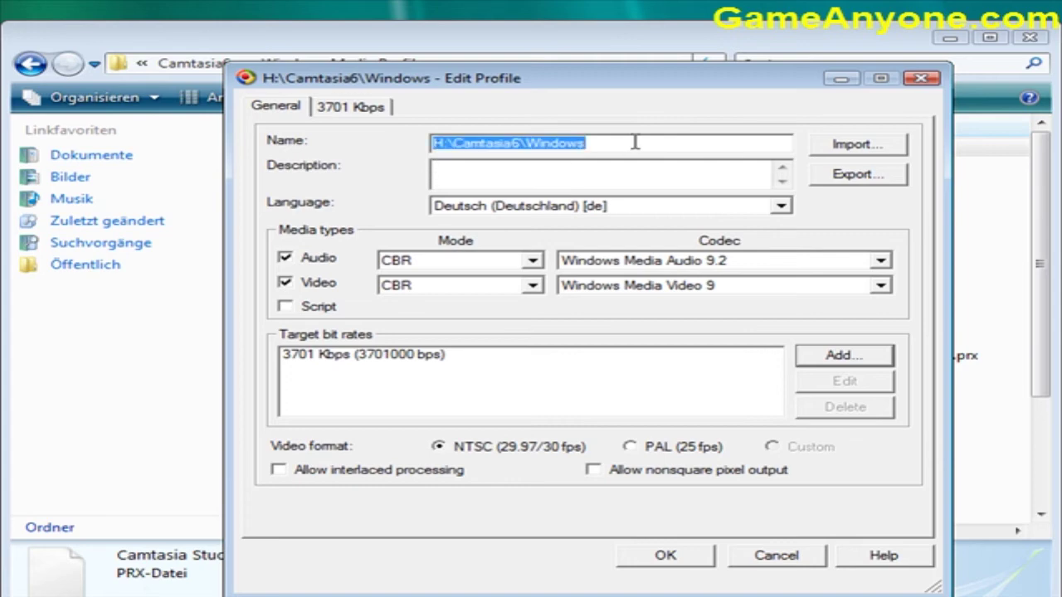
pyautogui.write('Youtube HD')
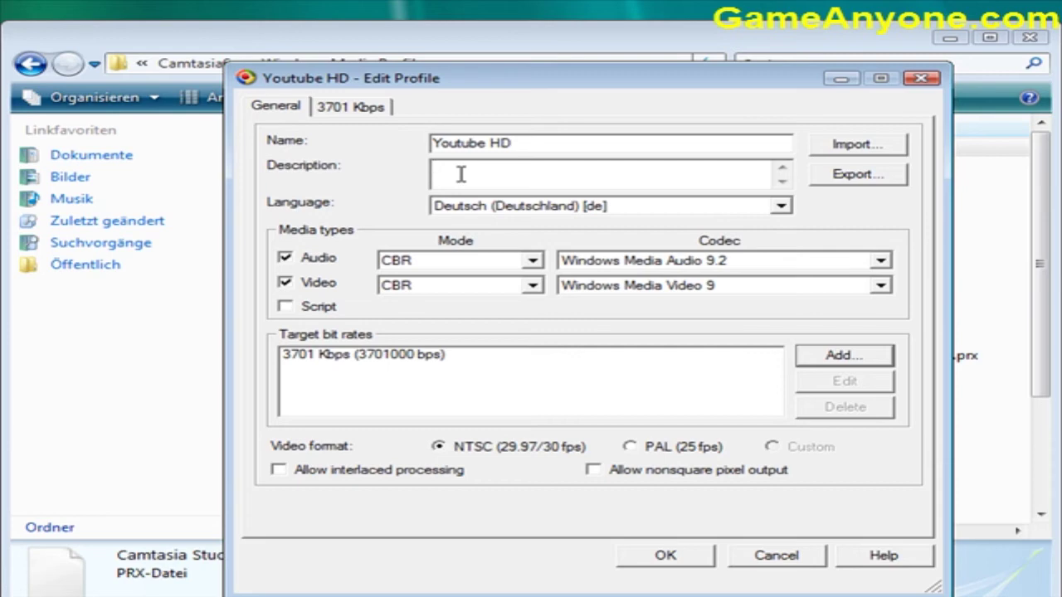
pyautogui.write('yo')
pyautogui.press('BackSpace')
pyautogui.press('BackSpace')
pyautogui.write('12')
pyautogui.write('80x7')
pyautogui.write('20')
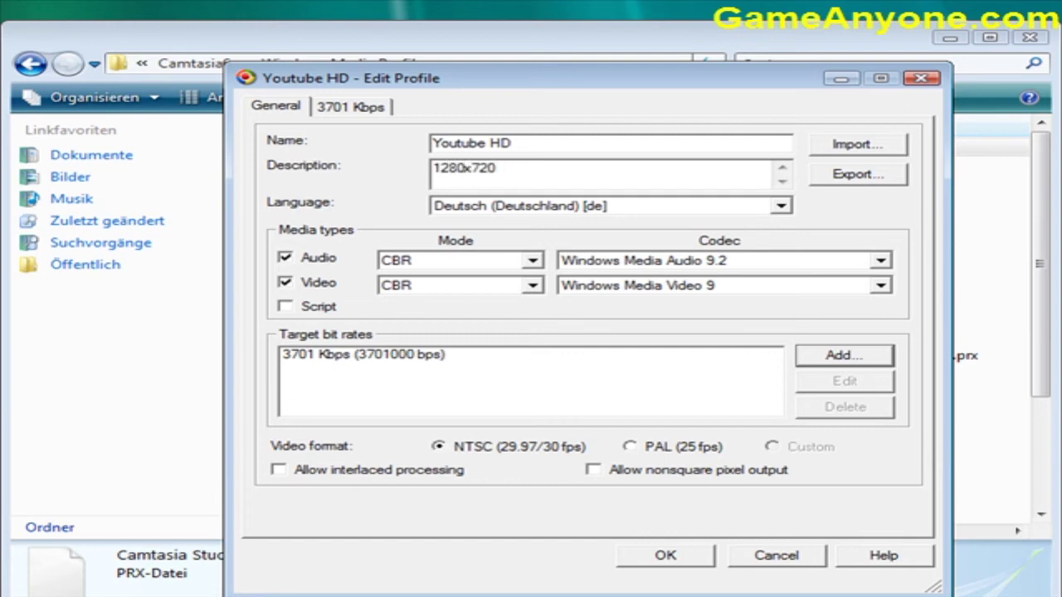
pyautogui.write(' 192, 44')
pyautogui.write('mhz')
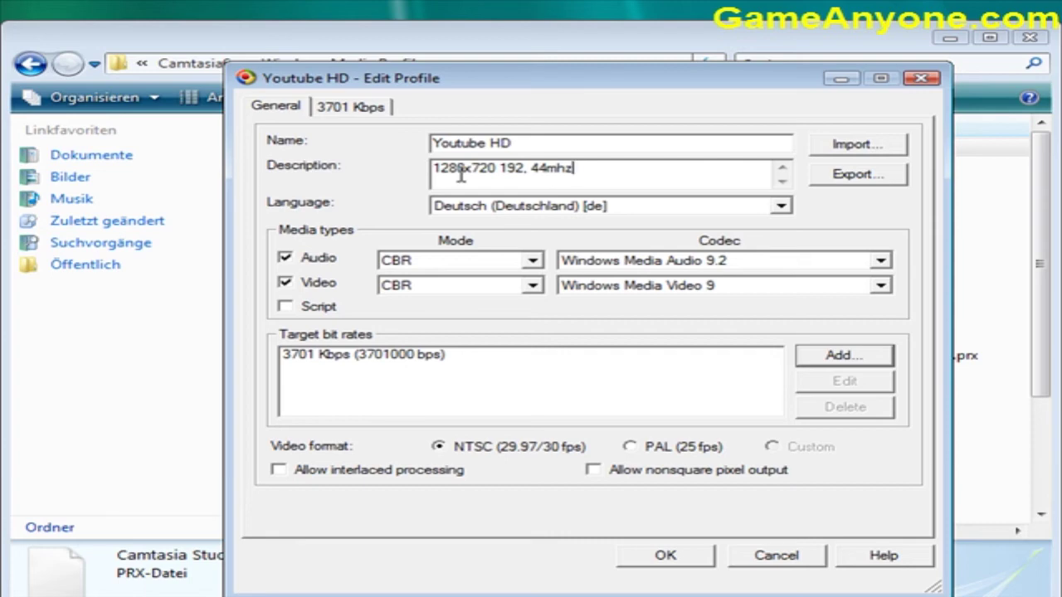
pyautogui.write(' 35')
pyautogui.write('00K')
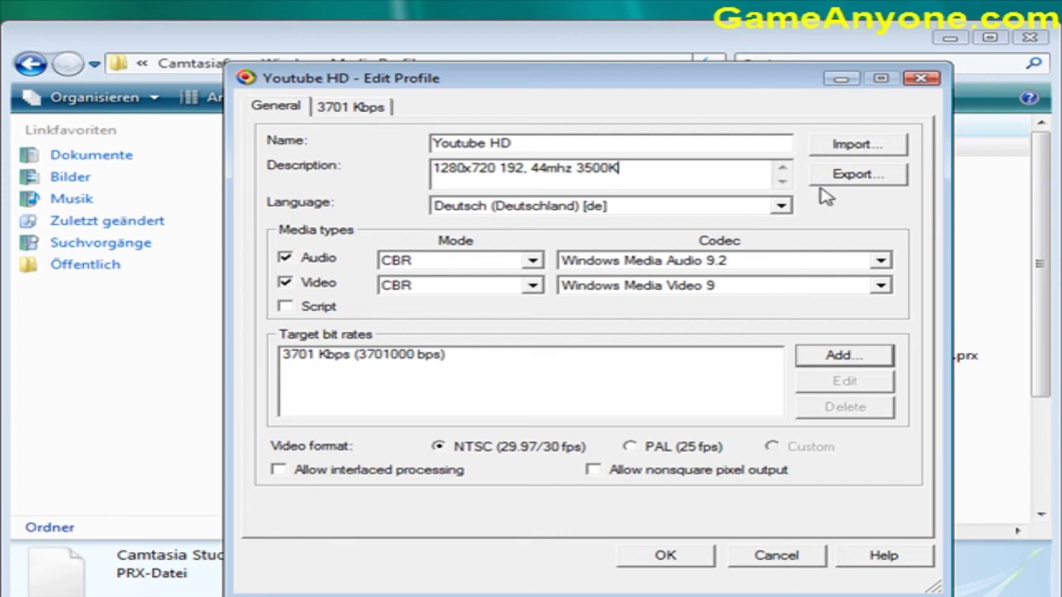
pyautogui.click(846, 185)
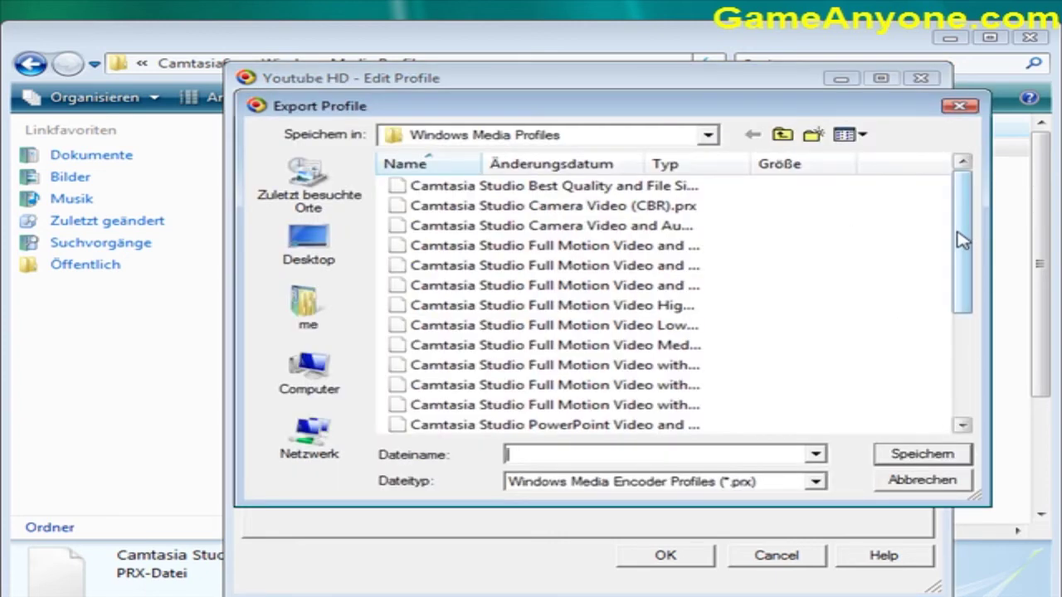
# Step: Save the profile as 'youtube HD', review its bit-rate settings, and close the editor with OK
pyautogui.moveTo(962, 244); pyautogui.dragTo(960, 351)
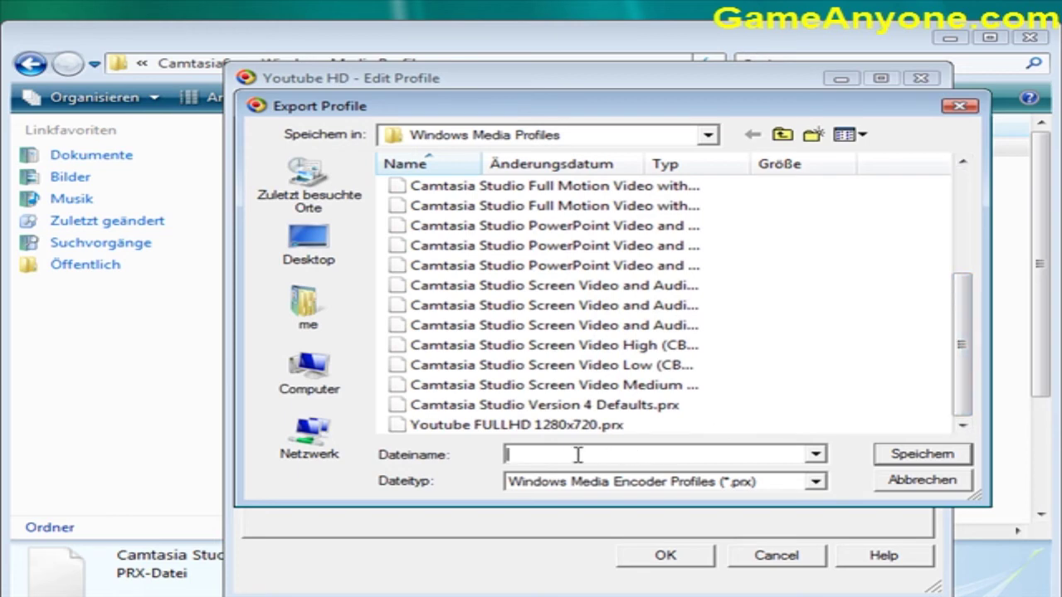
pyautogui.write('youtube ')
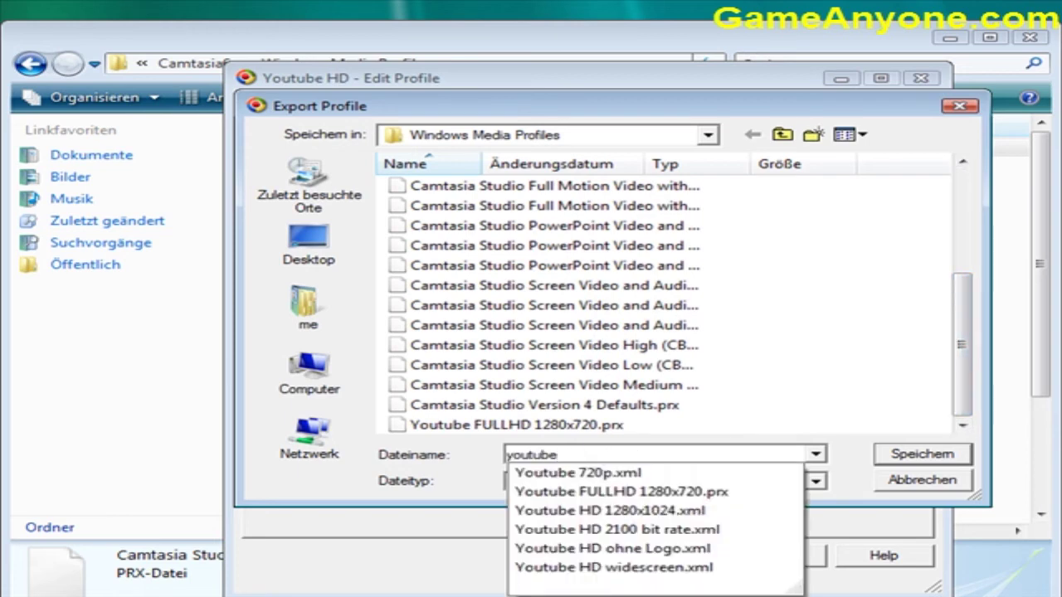
pyautogui.write('H')
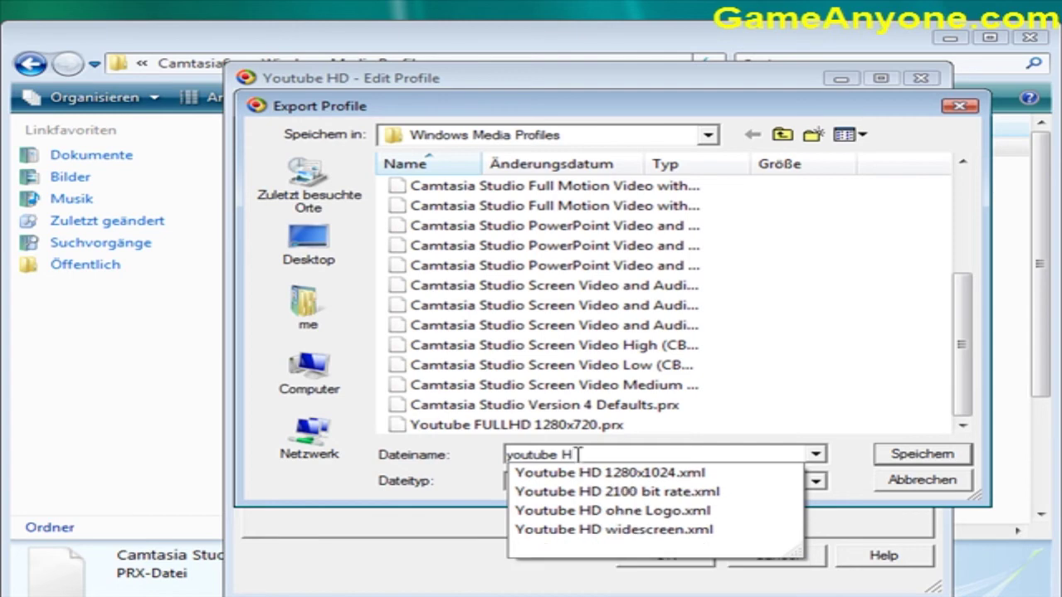
pyautogui.write('D')
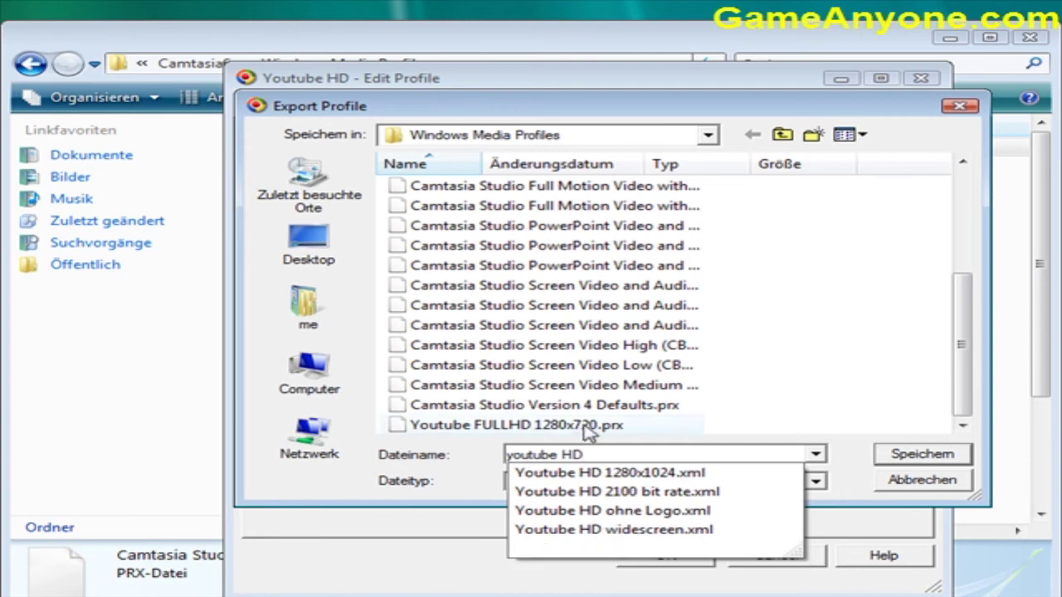
pyautogui.click(858, 458)
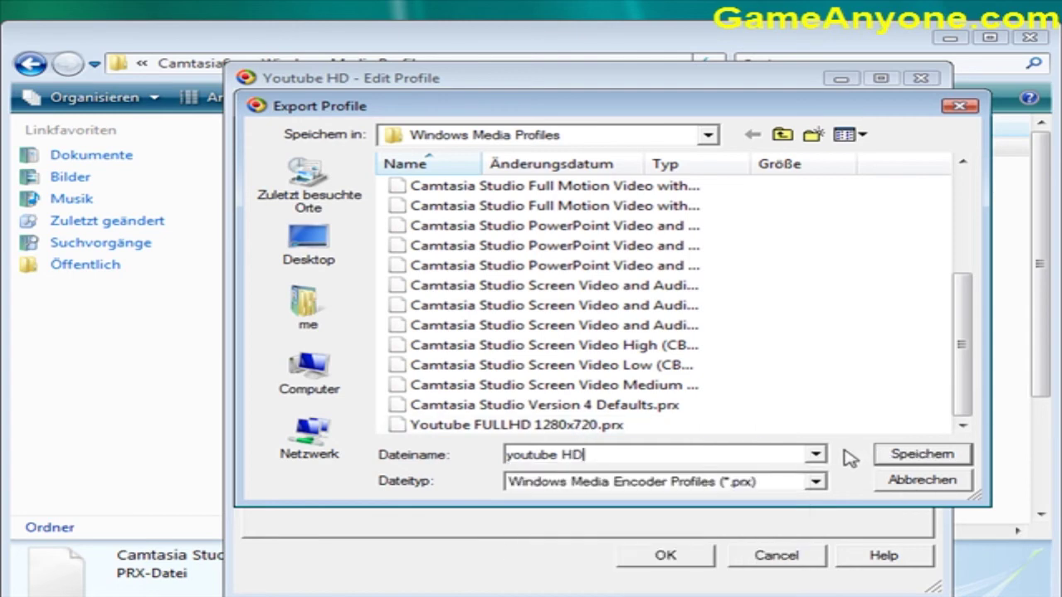
pyautogui.click(904, 458)
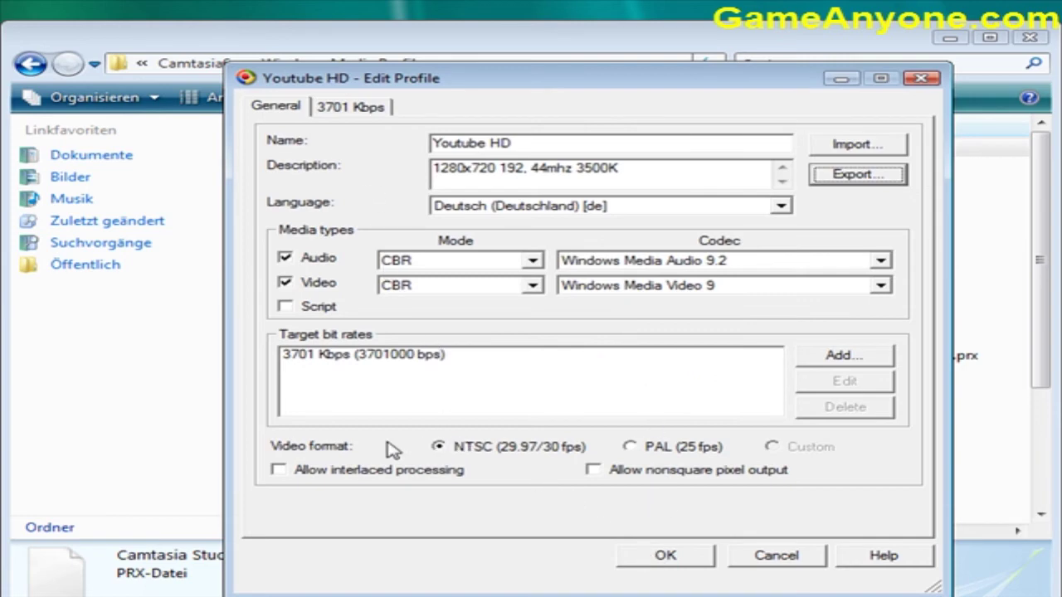
pyautogui.click(347, 111)
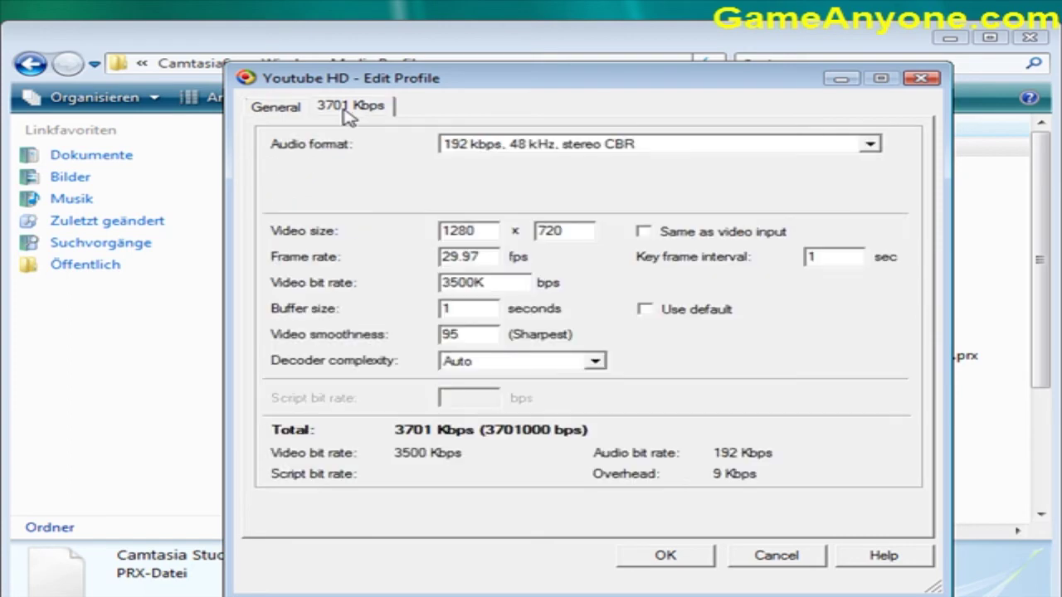
pyautogui.click(661, 557)
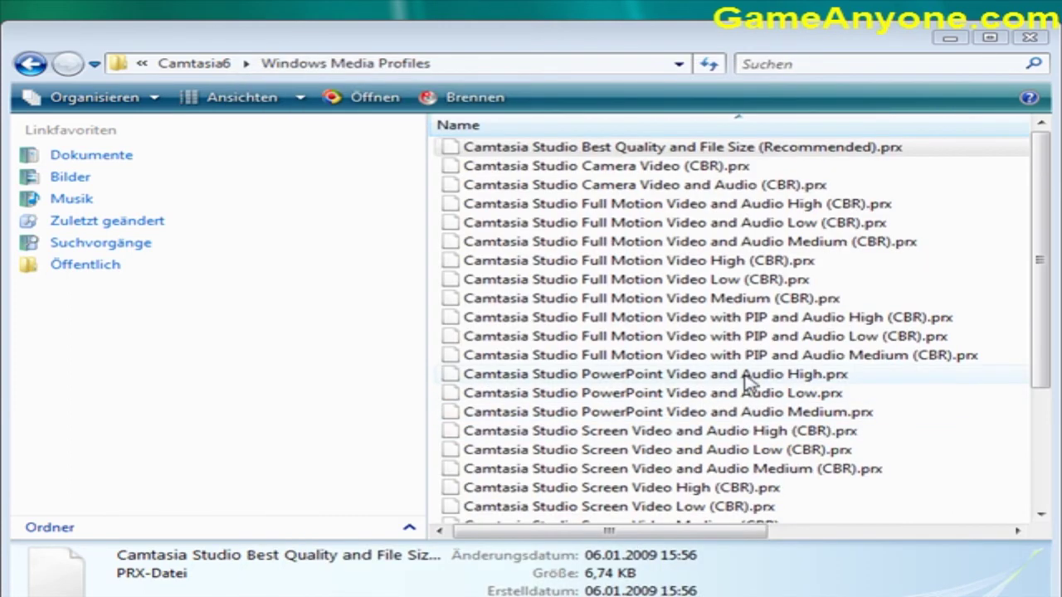
# Step: Scroll to confirm youtube HD.prx is listed, then close the Explorer window
pyautogui.moveTo(1037, 266); pyautogui.dragTo(1047, 373)
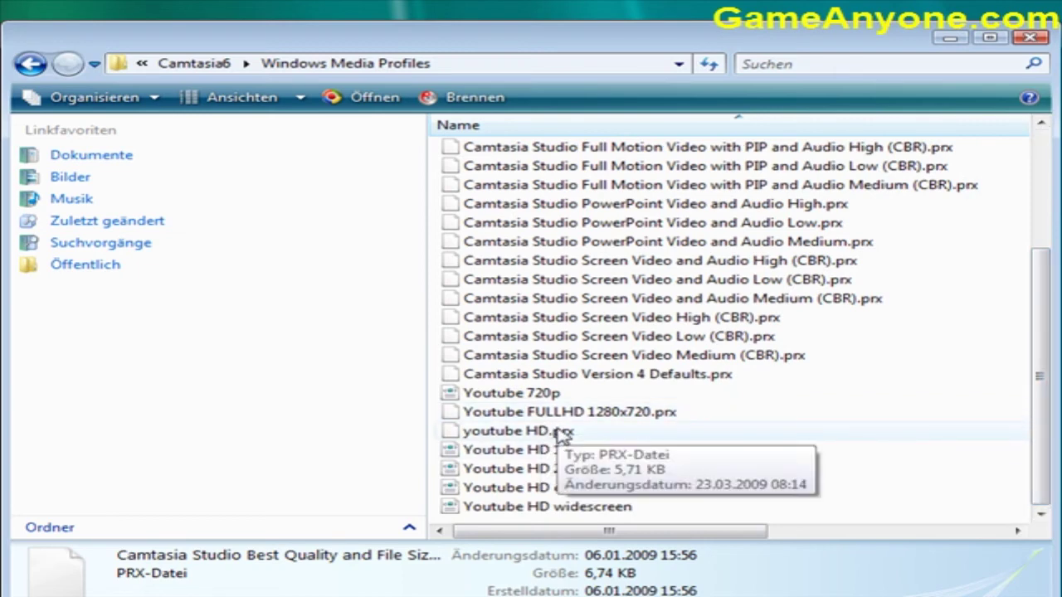
pyautogui.click(1032, 44)
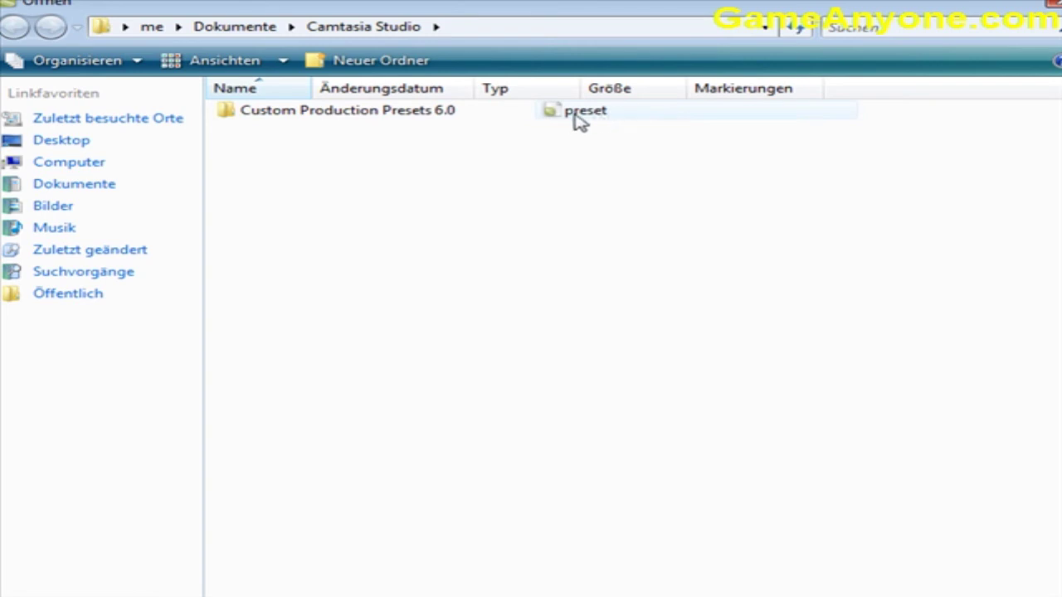
# Step: Open preset.camproj and scroll the Task List down to the Produce panel
pyautogui.doubleClick(580, 111)
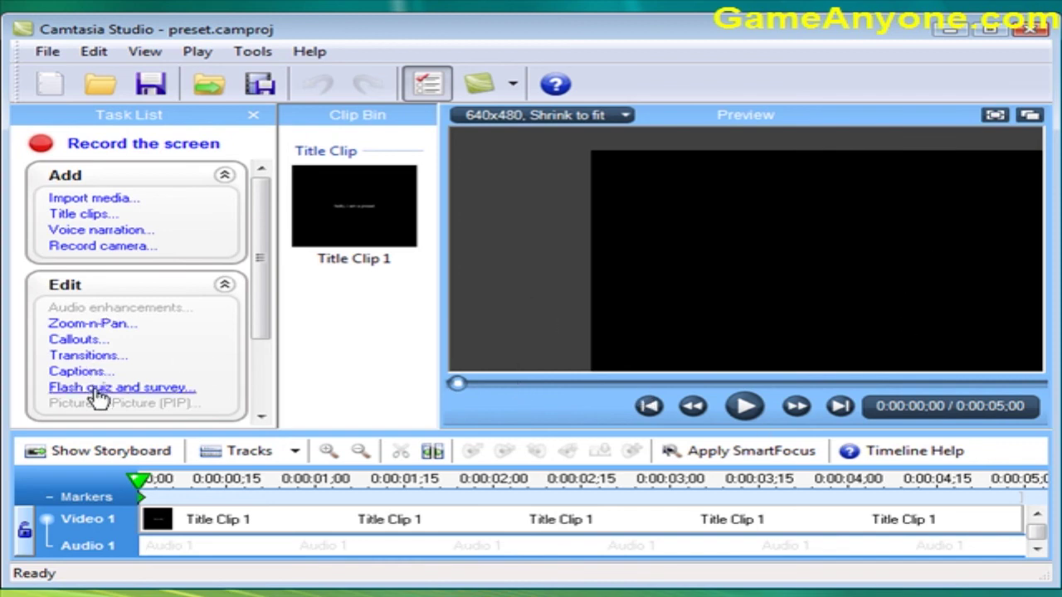
pyautogui.moveTo(260, 285); pyautogui.dragTo(273, 356)
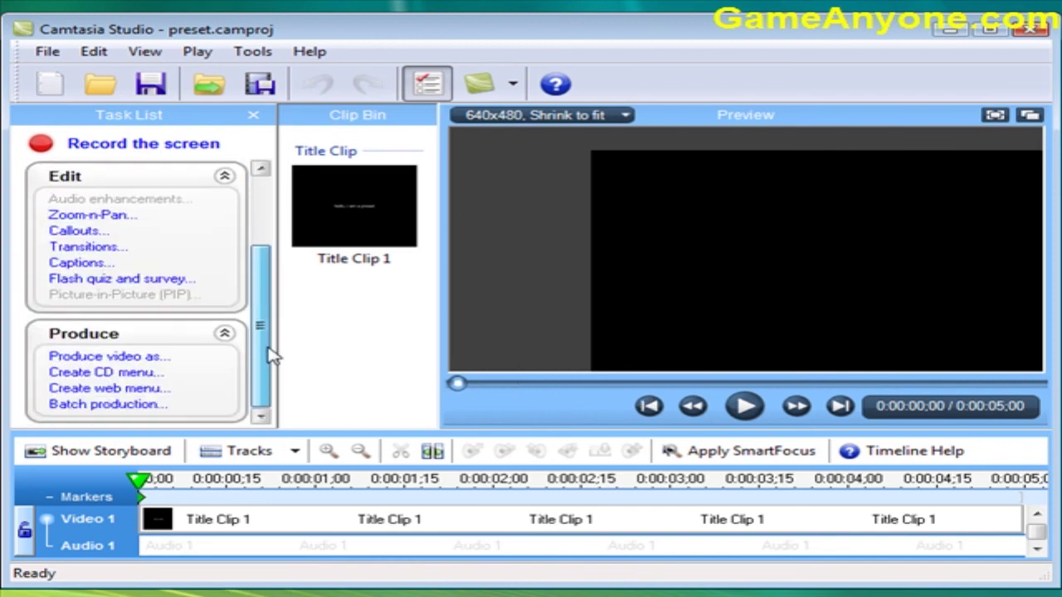
# Step: Produce the project as WMV using the Youtube HD encoding profile
pyautogui.click(133, 357)
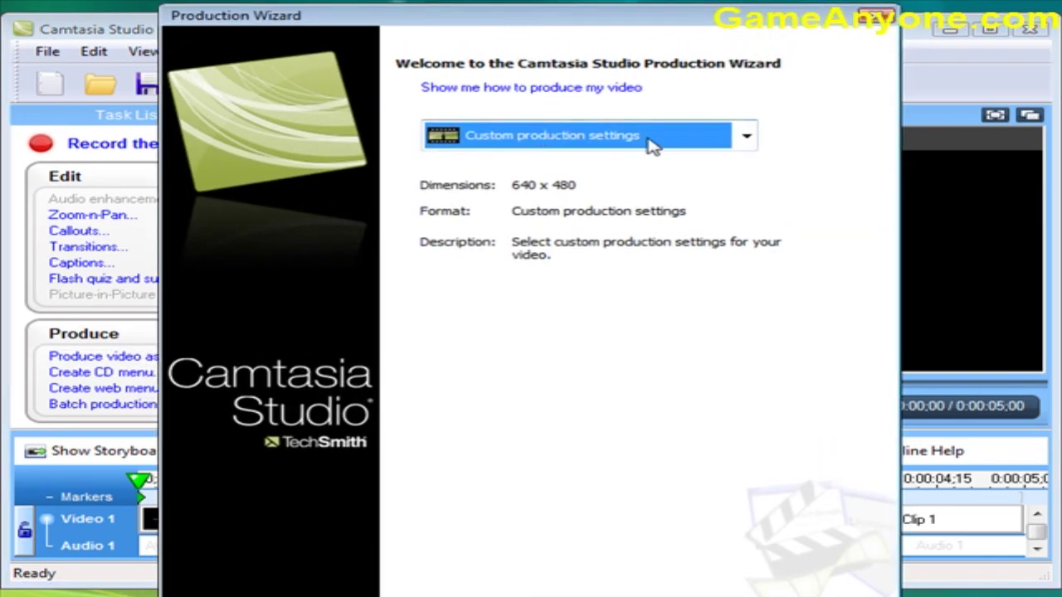
pyautogui.click(604, 581)
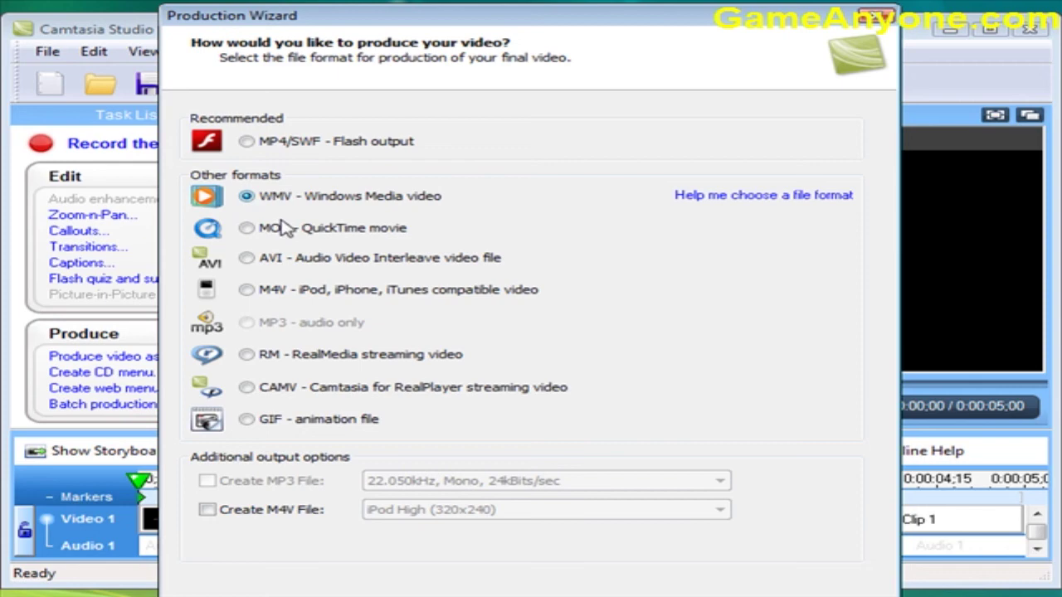
pyautogui.press('Return')
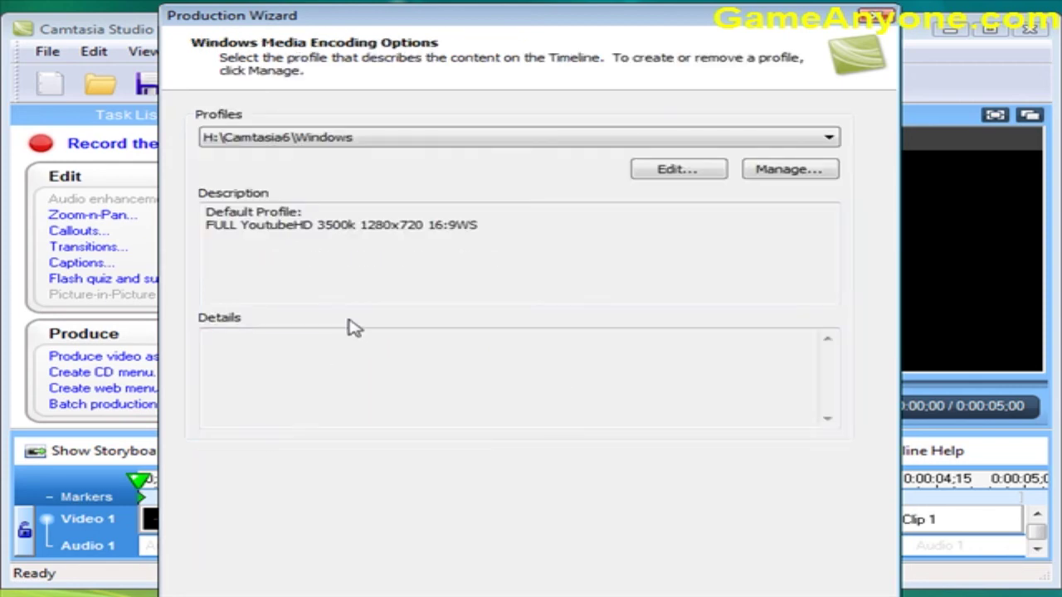
pyautogui.click(340, 139)
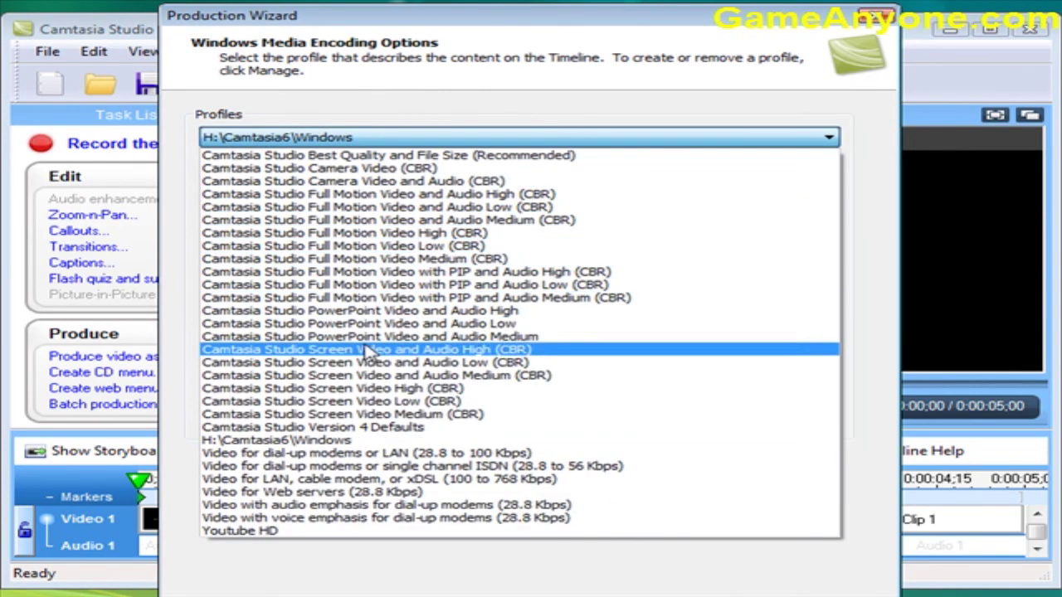
pyautogui.click(340, 531)
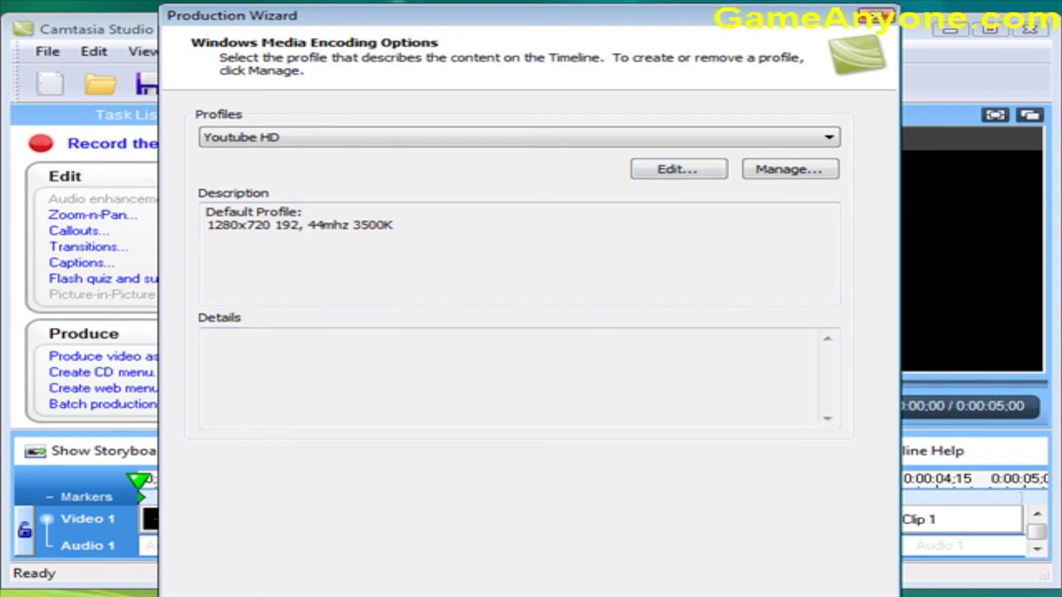
pyautogui.press('Return')
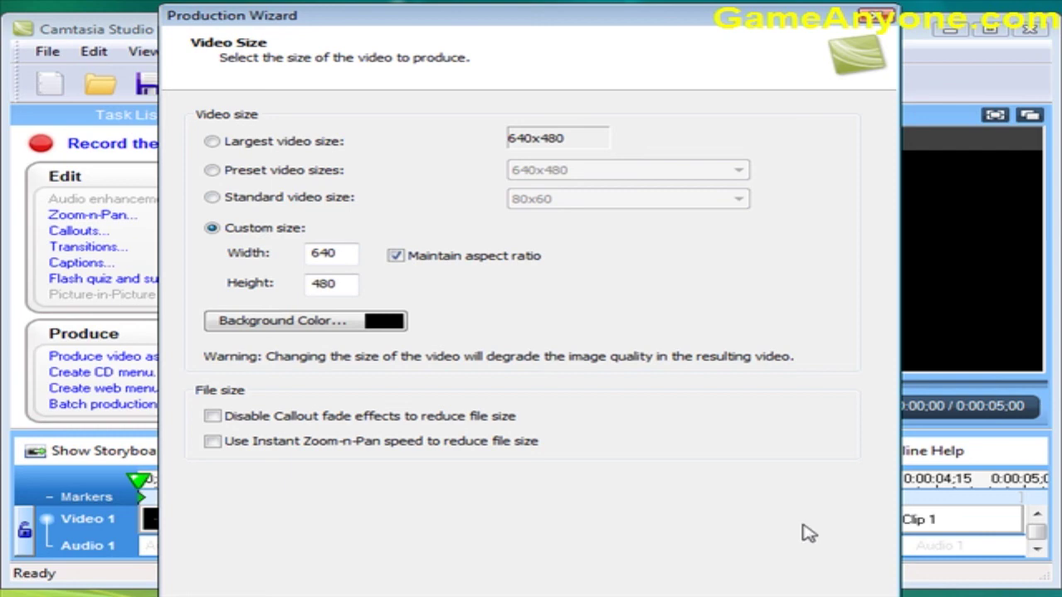
# Step: Advance through Video Options and Marker Options to the preset.wmv output page
pyautogui.click(510, 593)
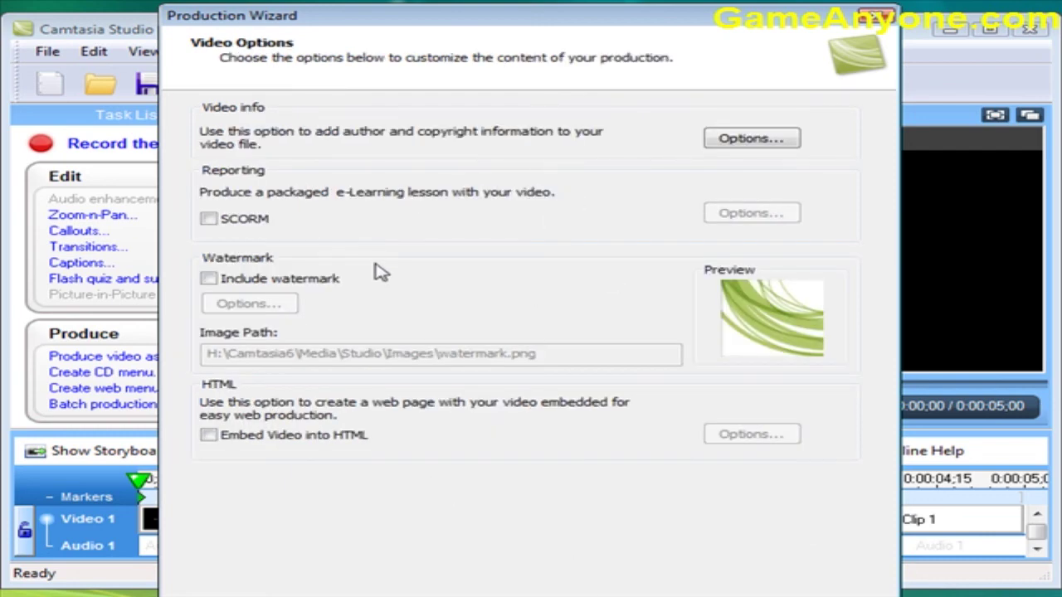
pyautogui.click(510, 593)
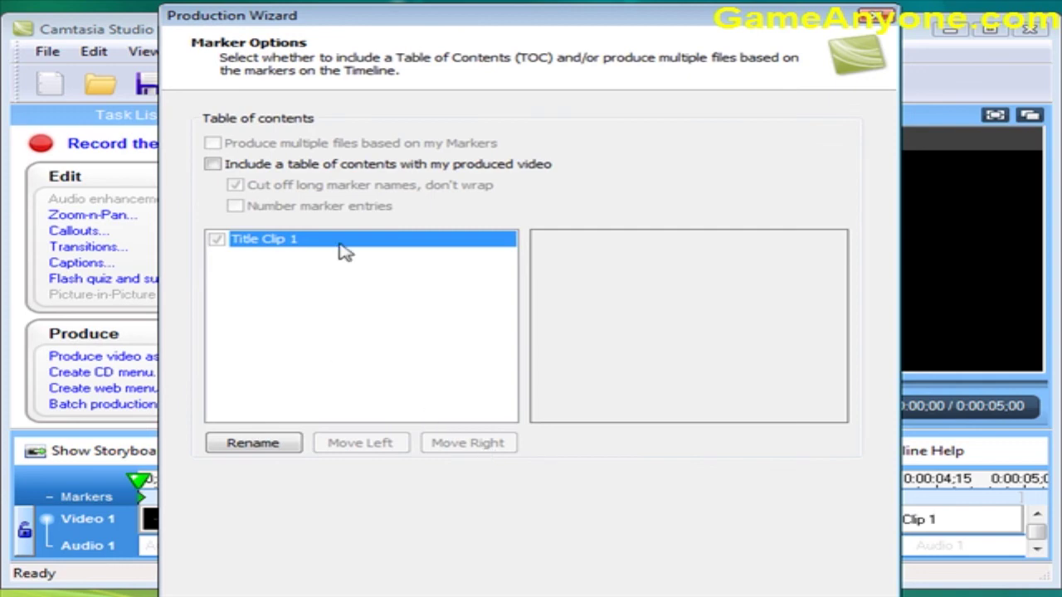
pyautogui.click(510, 593)
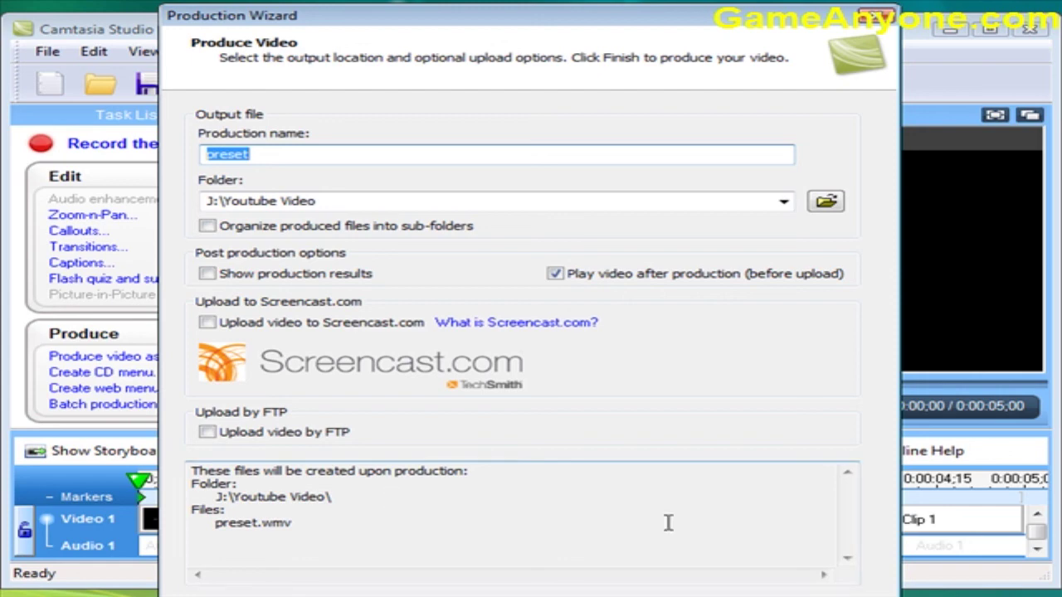
pyautogui.press('Escape')
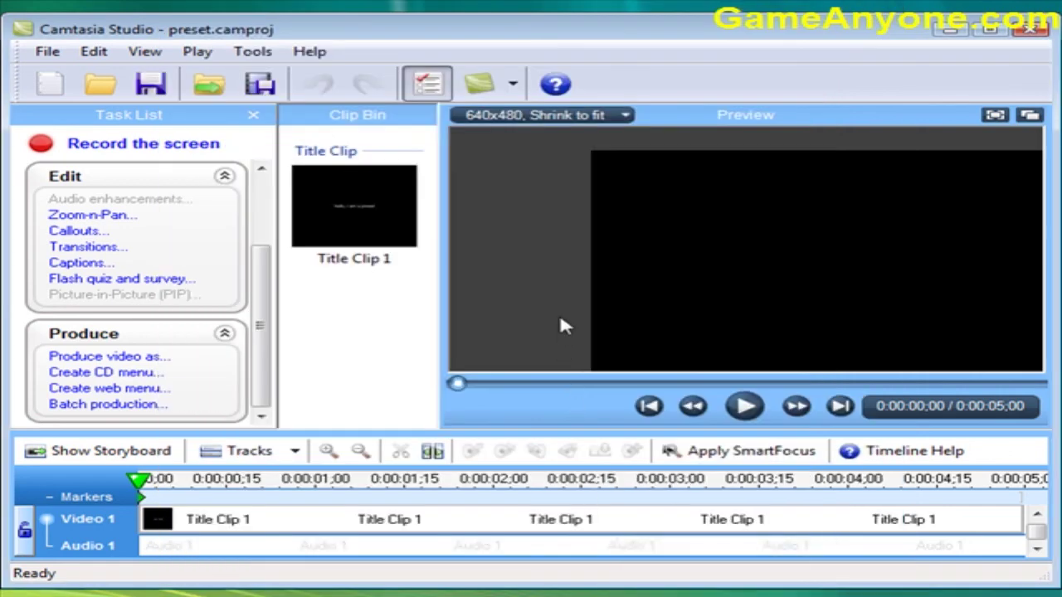